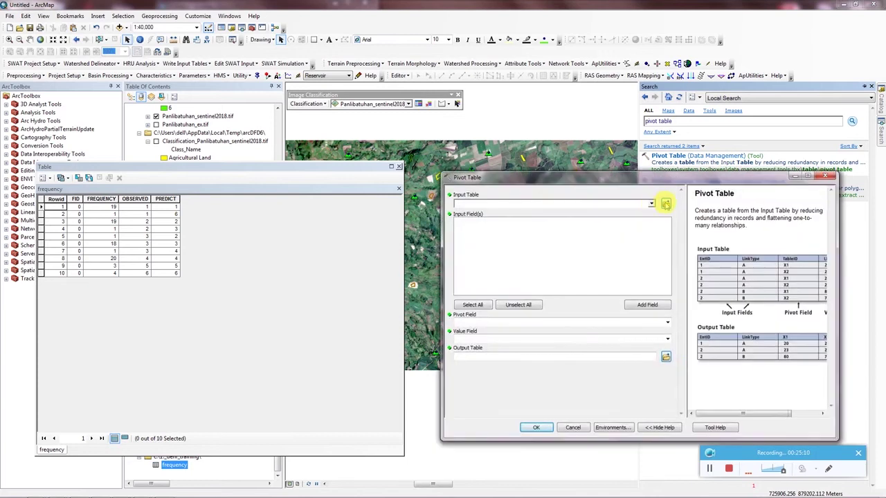
Configure the Pivot Table tool with frequency as input table, PREDICT as input field, OBSERVED as pivot field and FREQUENCY as value field
click(485, 214)
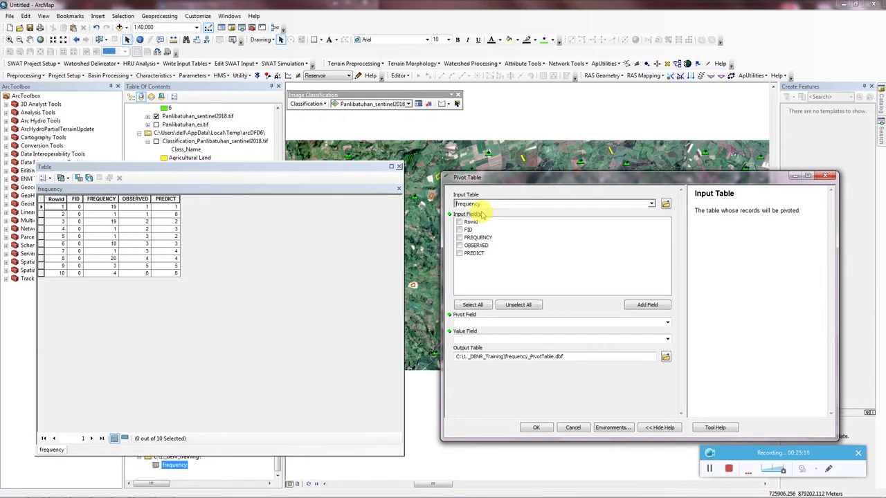
click(709, 470)
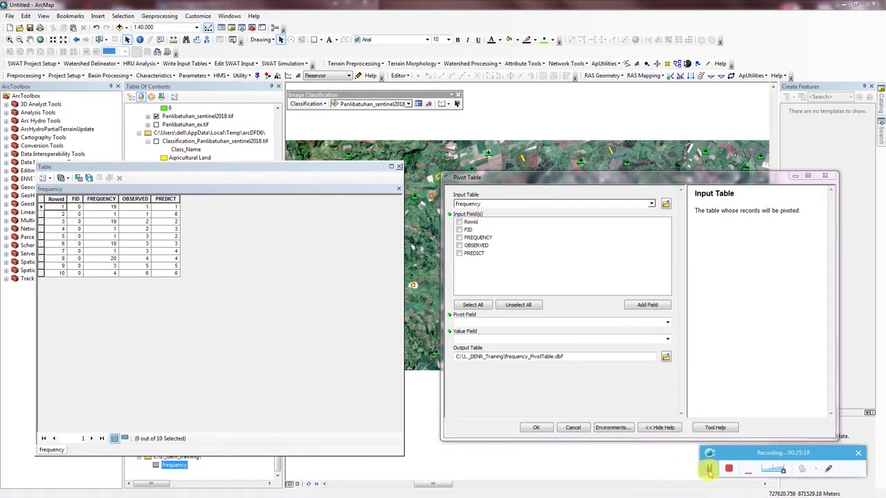
click(459, 254)
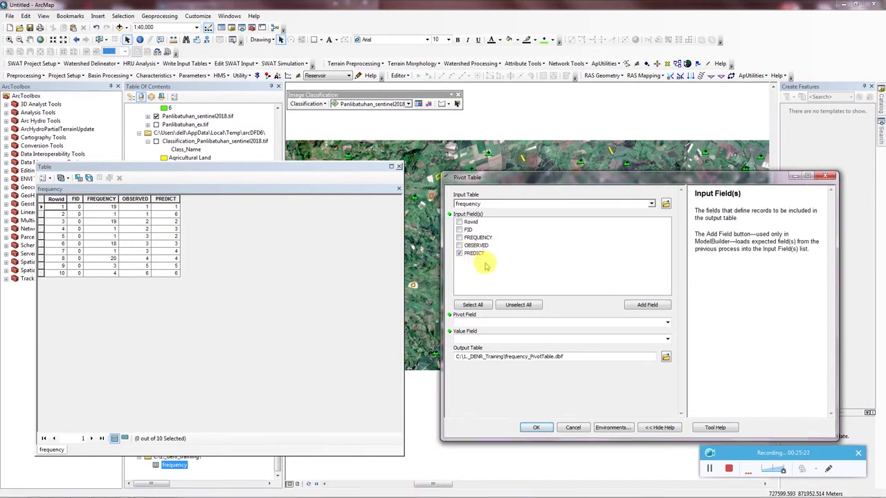
click(666, 322)
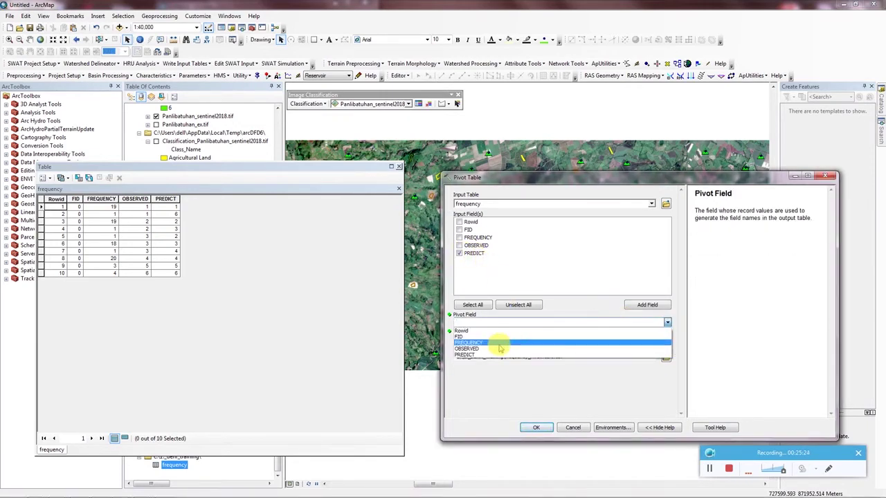
click(561, 348)
click(667, 339)
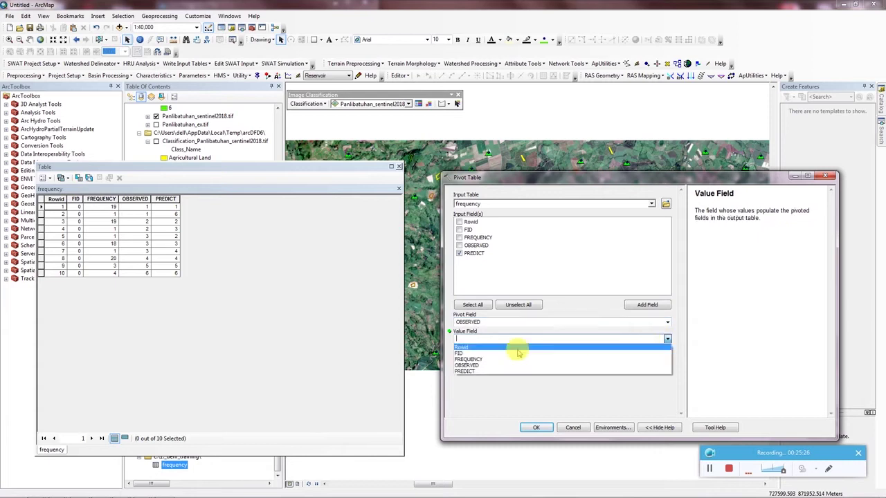
click(547, 357)
Name the pivot output table classification_accuracy in the 1._DENR_Training folder and run the tool
click(666, 358)
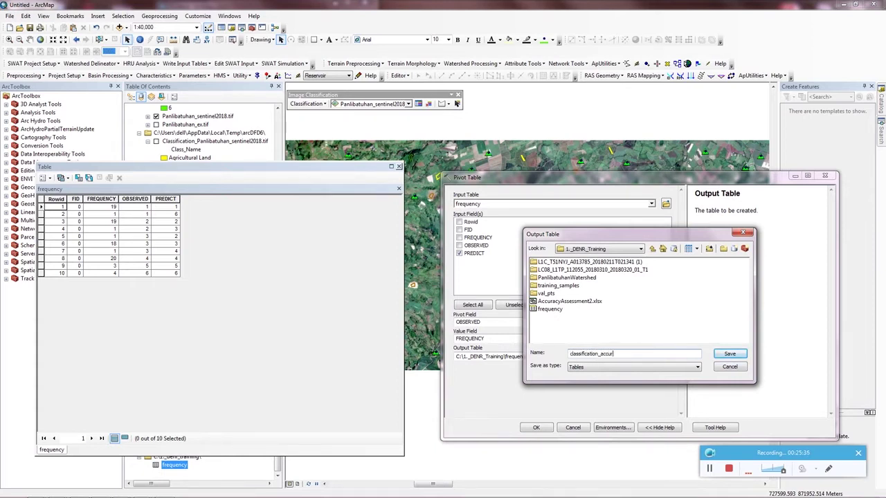
click(728, 355)
click(536, 428)
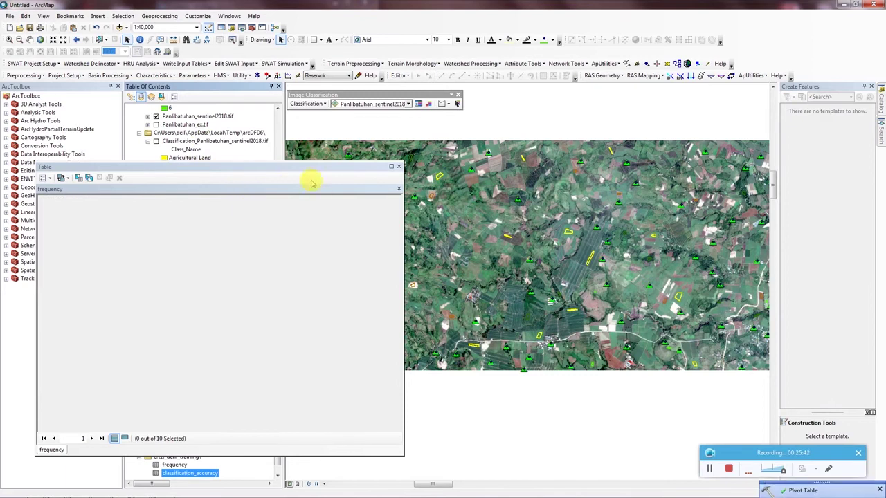
Open the classification_accuracy table and copy all of its records
right_click(196, 475)
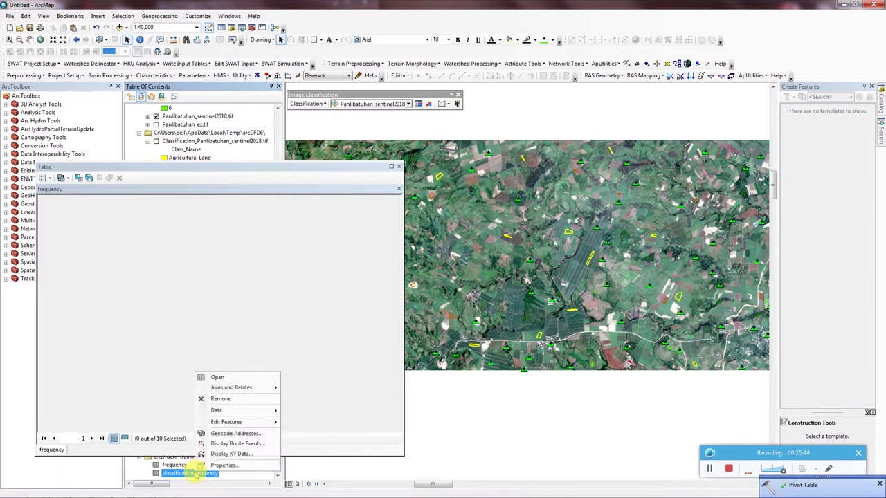
click(207, 377)
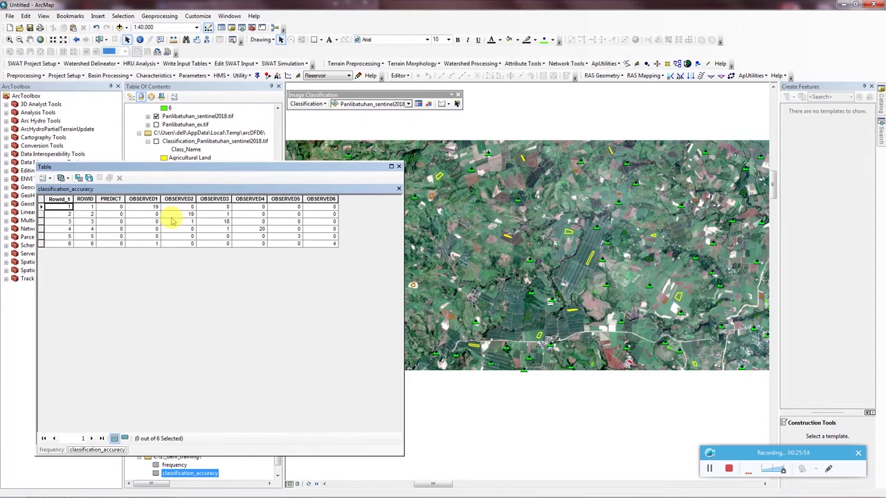
click(157, 199)
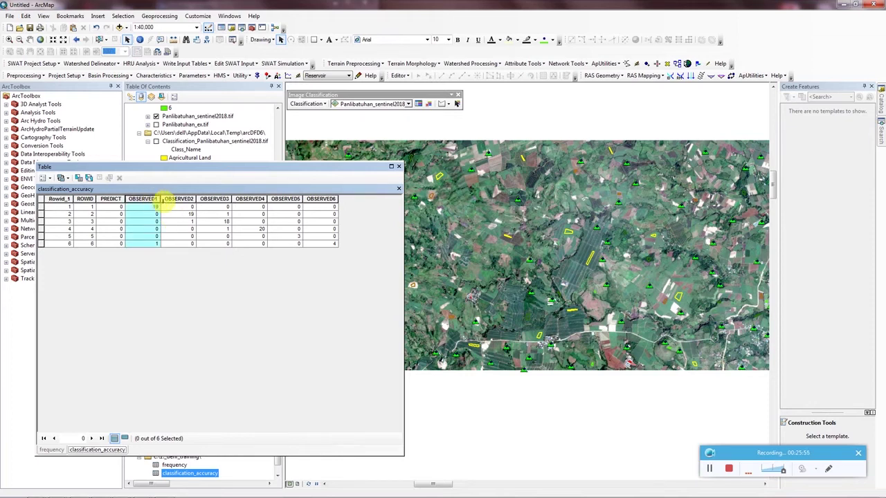
click(317, 244)
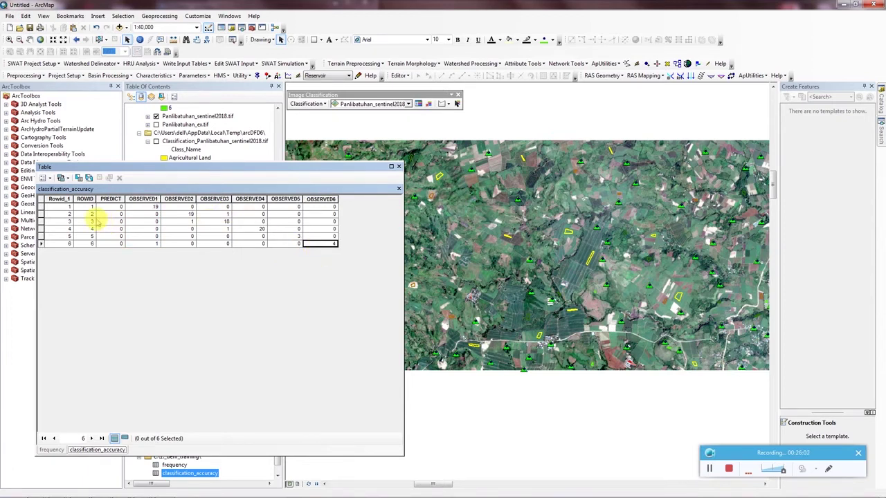
drag(41, 207, 39, 240)
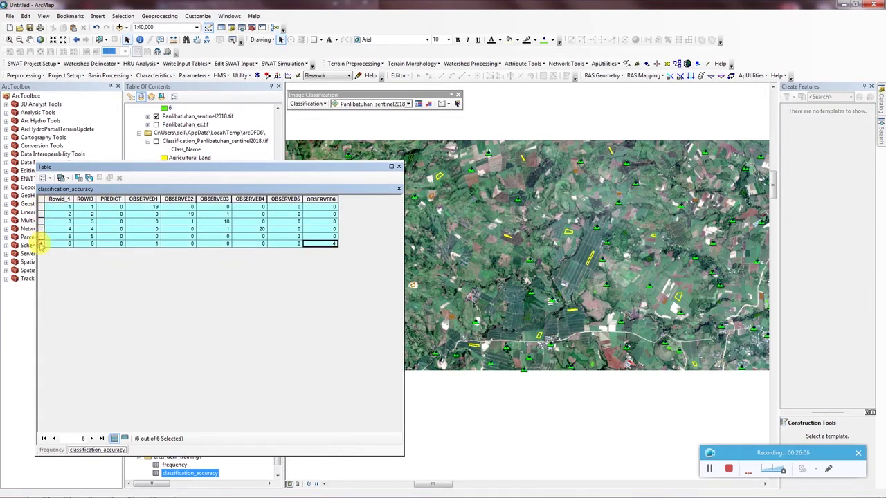
right_click(41, 244)
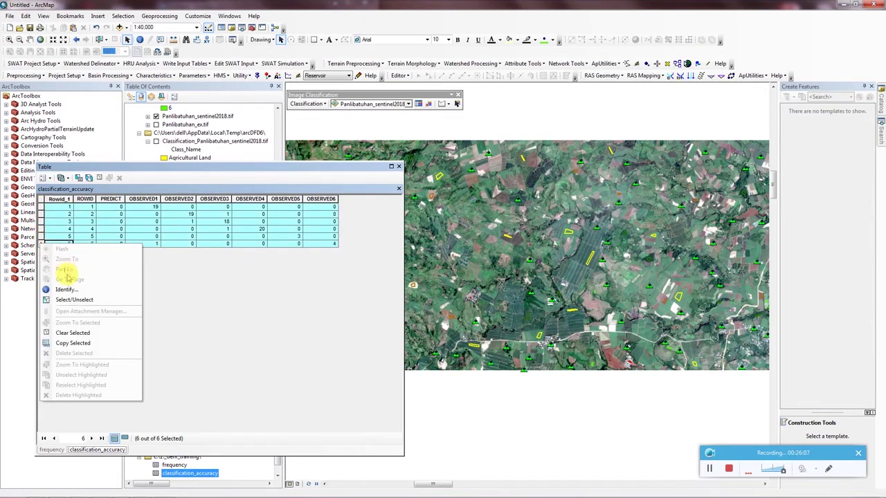
click(73, 343)
Open the AccuracyAssessment2 workbook from the 1._DENR_Training folder in Excel and show Sheet1 in a maximized window
mouse_move(142, 491)
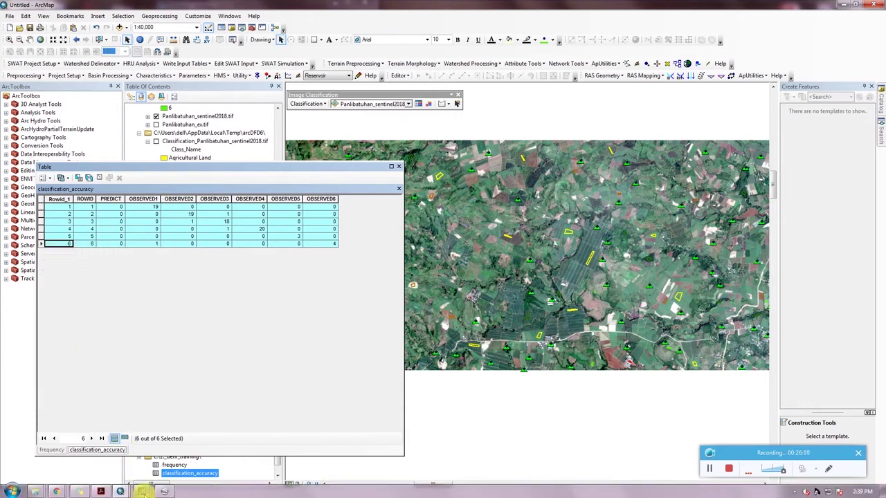
mouse_move(35, 491)
mouse_move(64, 476)
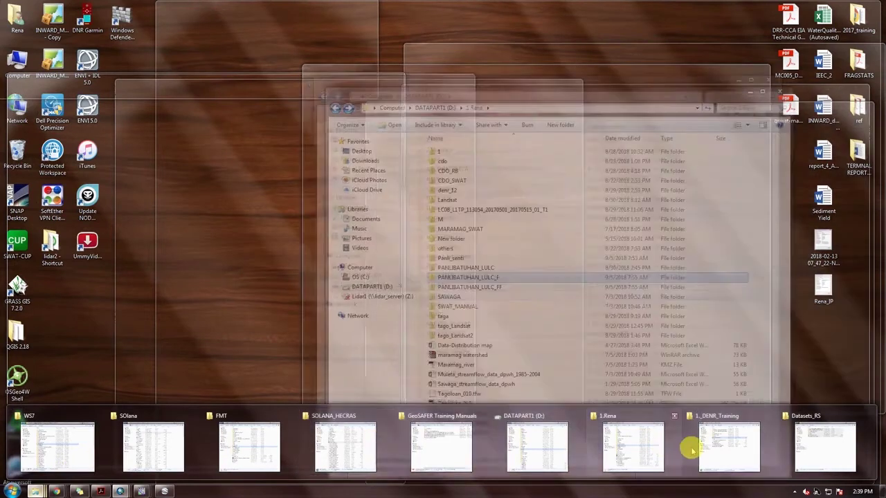
click(724, 443)
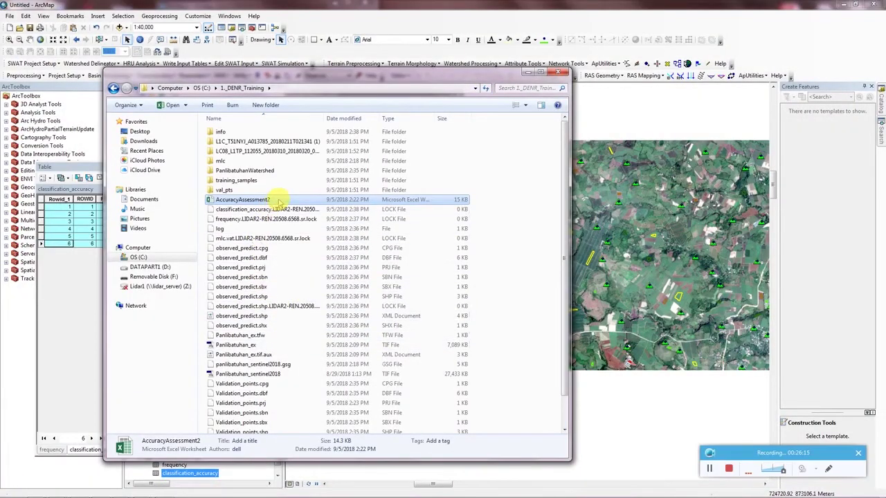
double_click(277, 200)
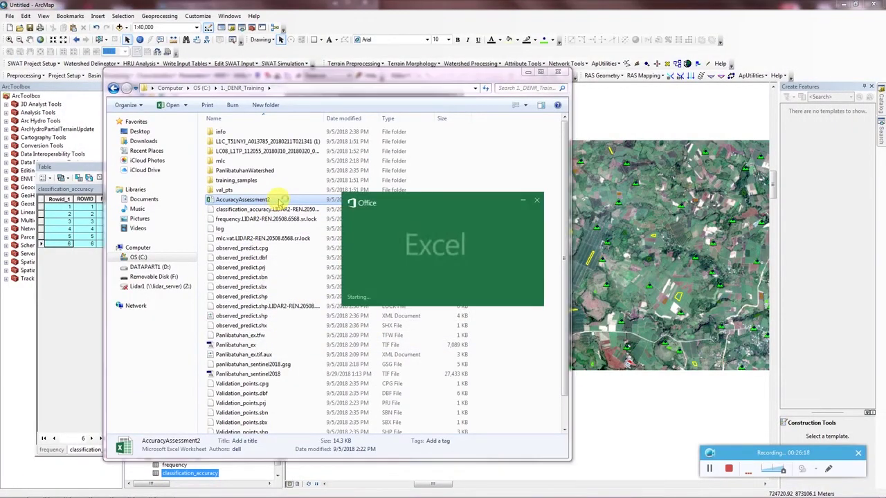
click(448, 279)
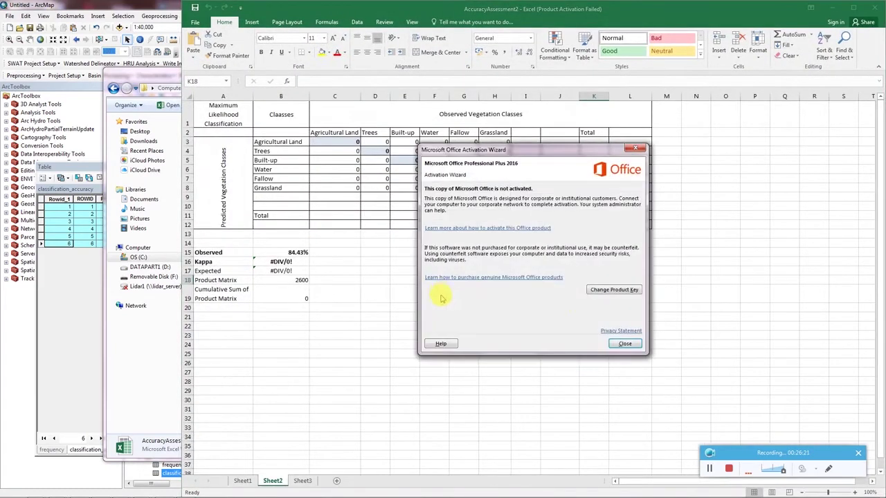
click(625, 344)
click(243, 481)
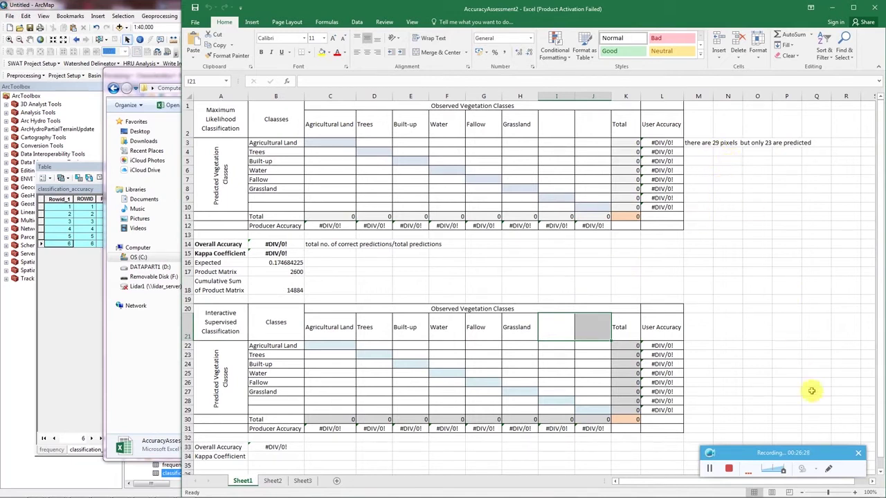
click(854, 8)
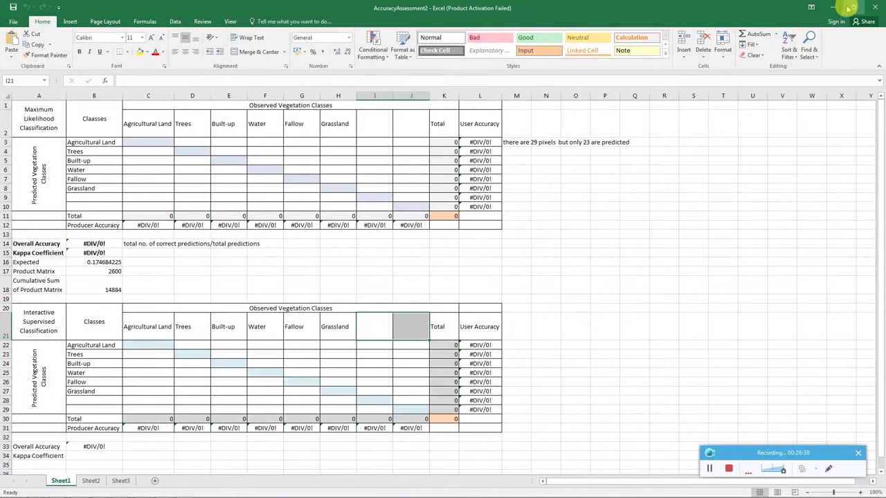
Paste the copied pivot table records into Sheet1 starting at cell N3
click(548, 141)
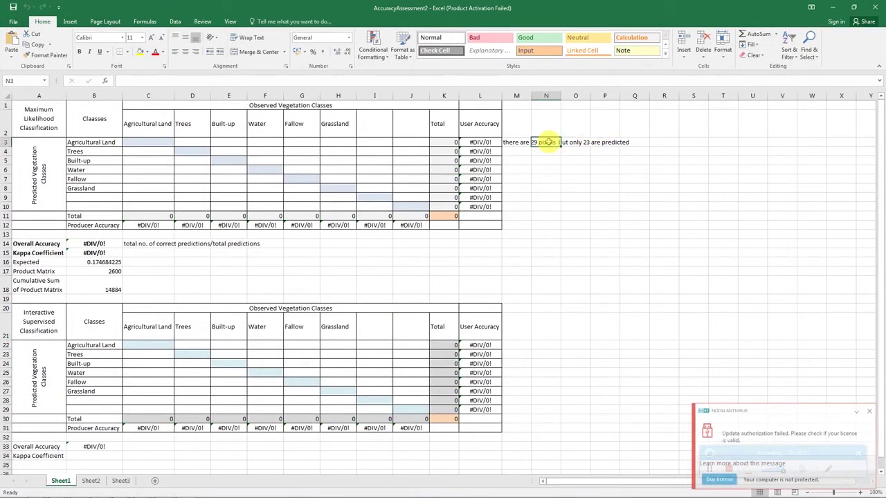
key(ctrl+v)
click(648, 260)
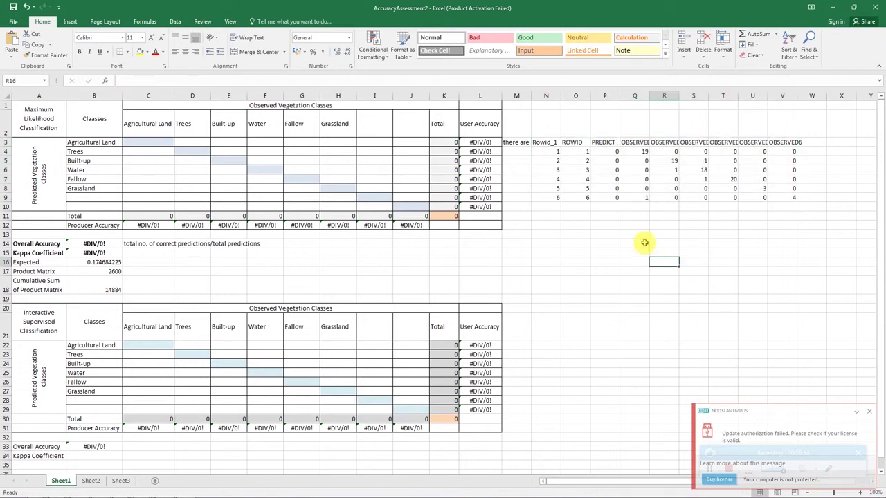
Clear the predicted class names below Agricultural Land in cells B4:B8 of the Maximum Likelihood matrix
click(583, 150)
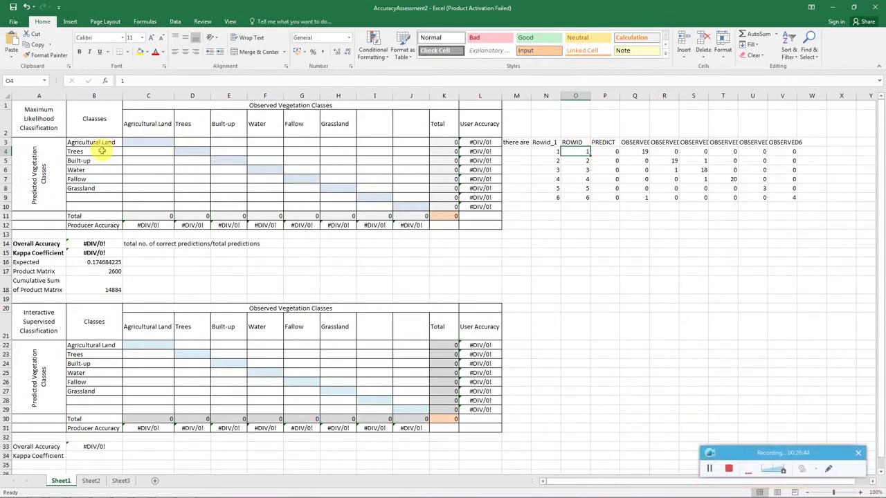
click(102, 151)
drag(102, 151, 95, 192)
key(Delete)
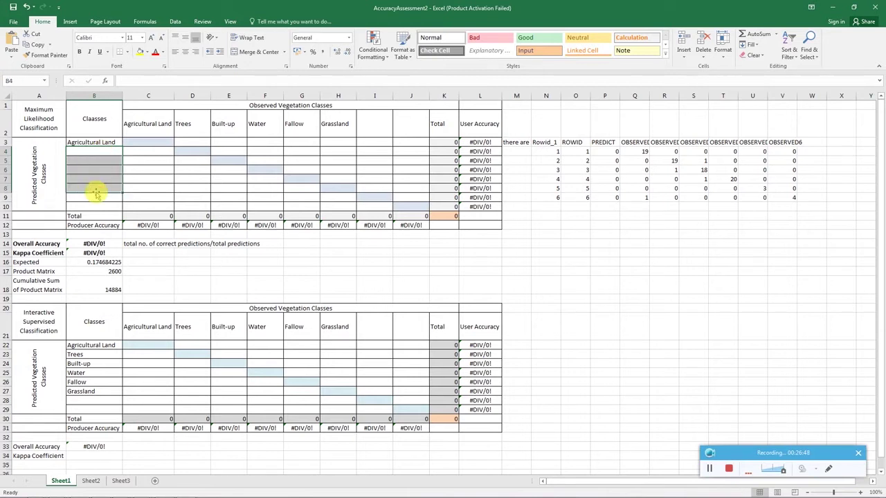
Switch to ArcMap and match the MLC class numbers to the class names in the Classification_Panlibatuhan_sentinel2018.tif legend
click(580, 160)
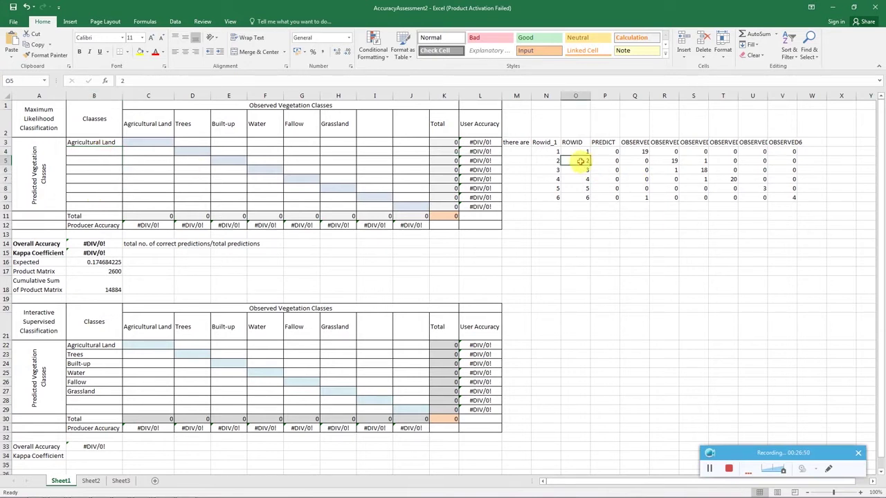
mouse_move(119, 492)
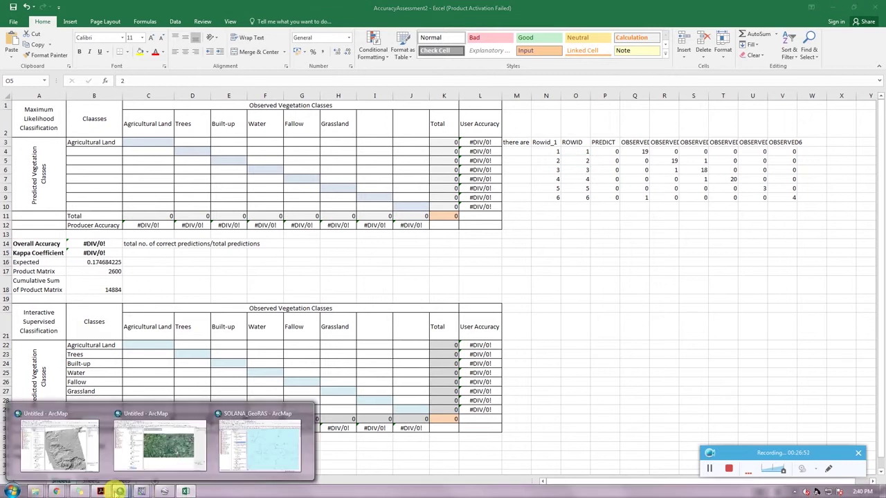
click(160, 463)
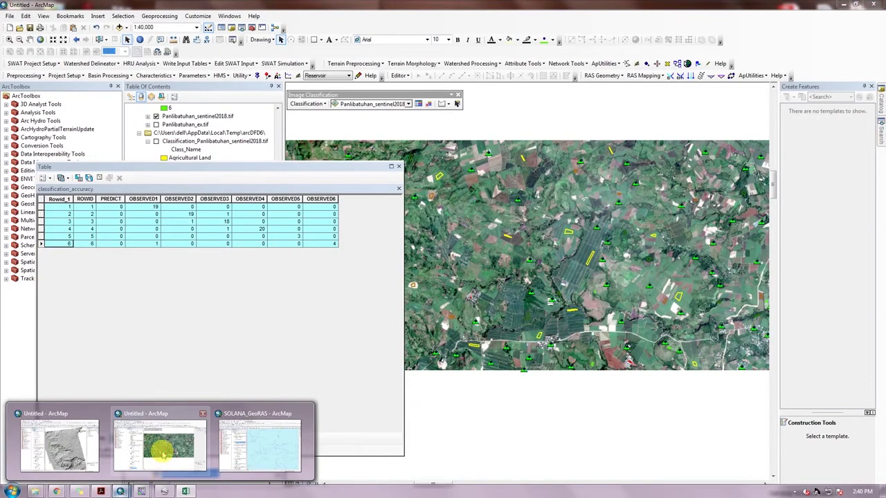
drag(228, 167, 496, 161)
drag(277, 262, 279, 131)
click(164, 208)
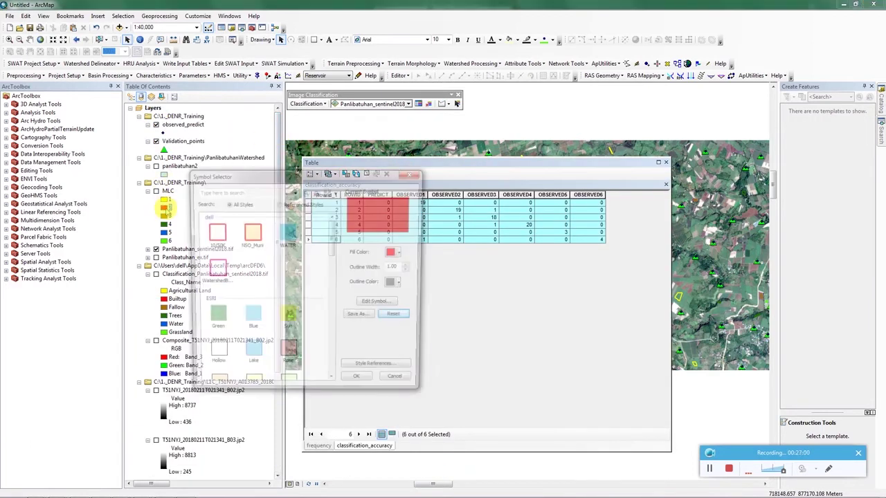
click(413, 172)
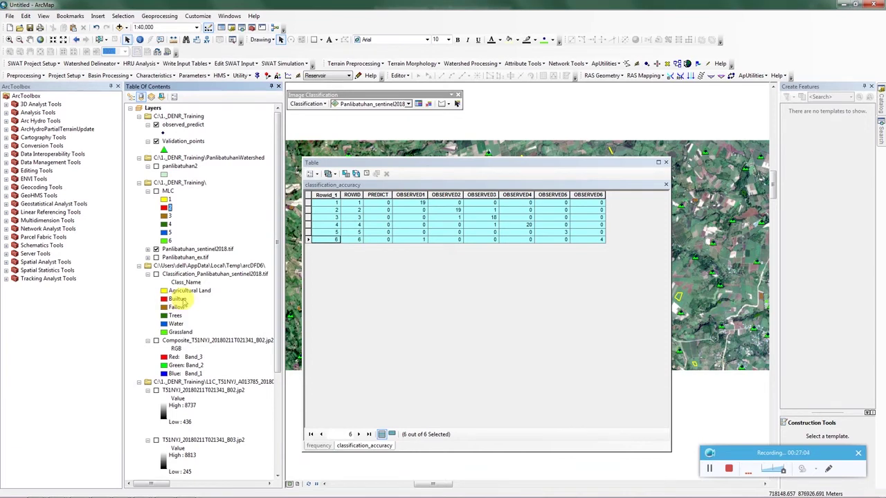
Switch back to Excel and enter Builtup as the second predicted class in cell B4
key(alt+Tab)
click(93, 150)
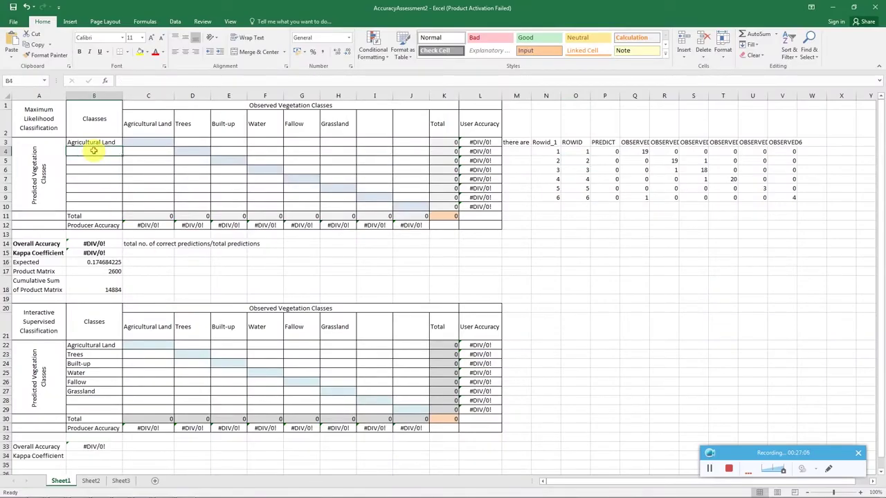
text(Built)
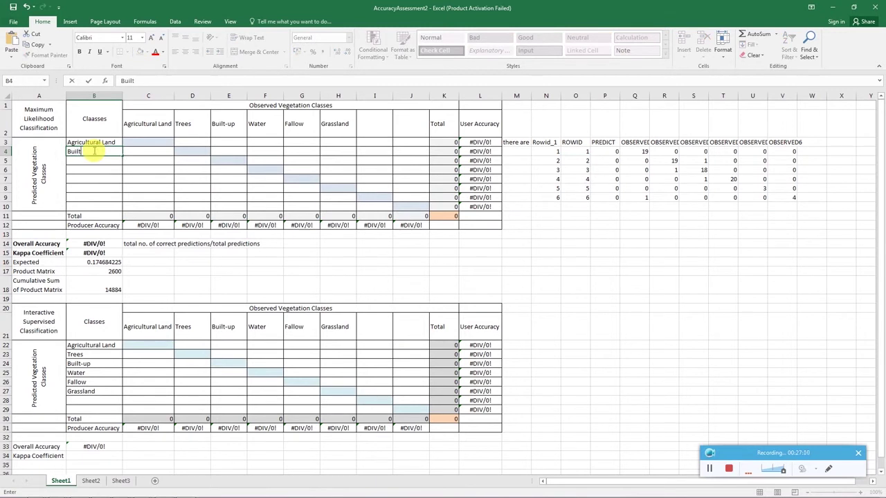
text(up)
key(Return)
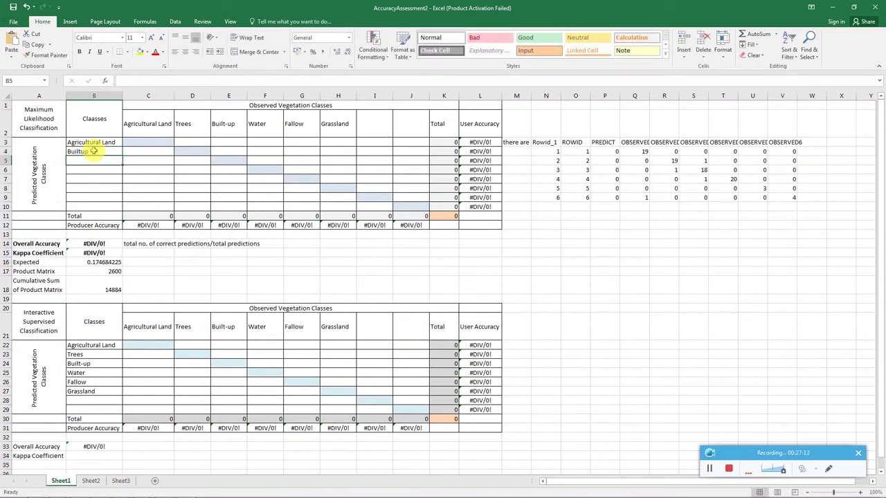
Check the class order in the ArcMap legend and enter Fallow, Trees, Water and Grassland in cells B5:B8
key(alt+Tab)
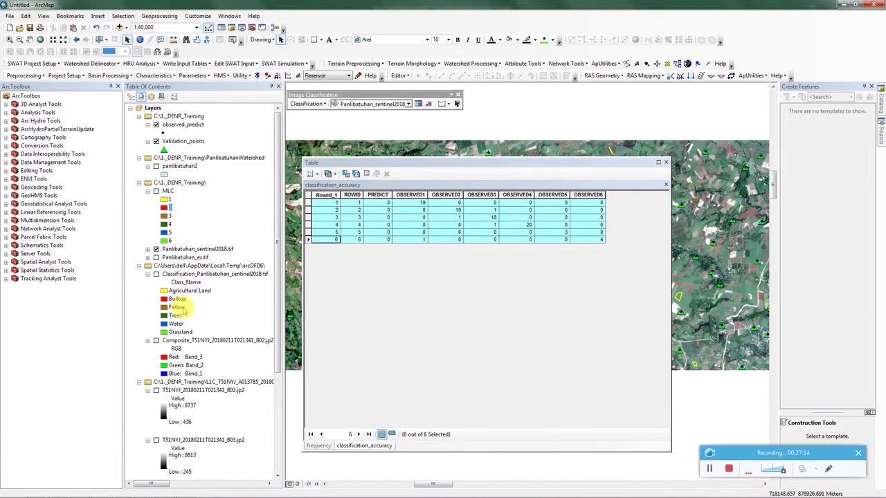
key(alt+Tab)
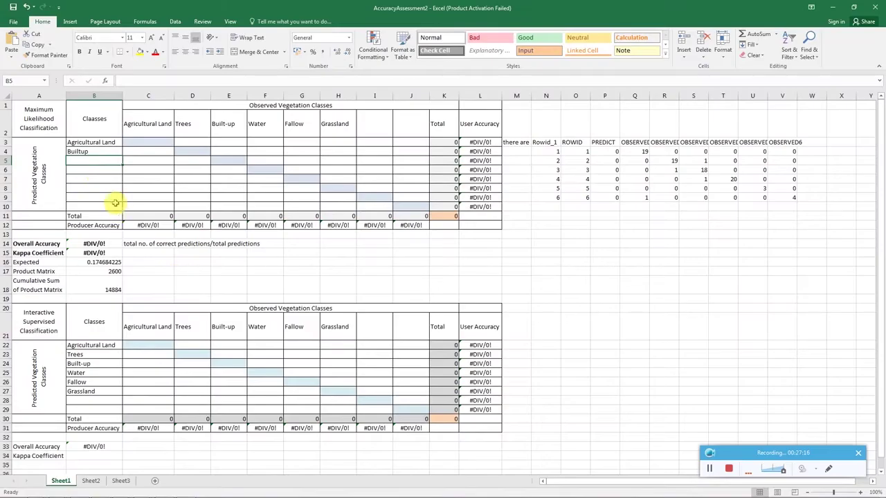
text(Fallow)
key(Return)
text(Tr)
key(Return)
text(W)
key(Return)
text(Gr)
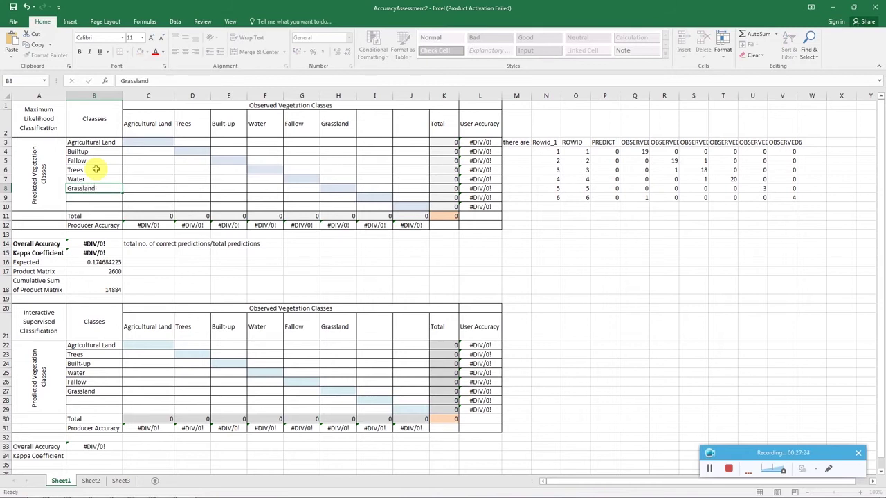
Complete the Grassland entry in cell B8 as the last predicted class
text(assland)
key(Return)
click(186, 123)
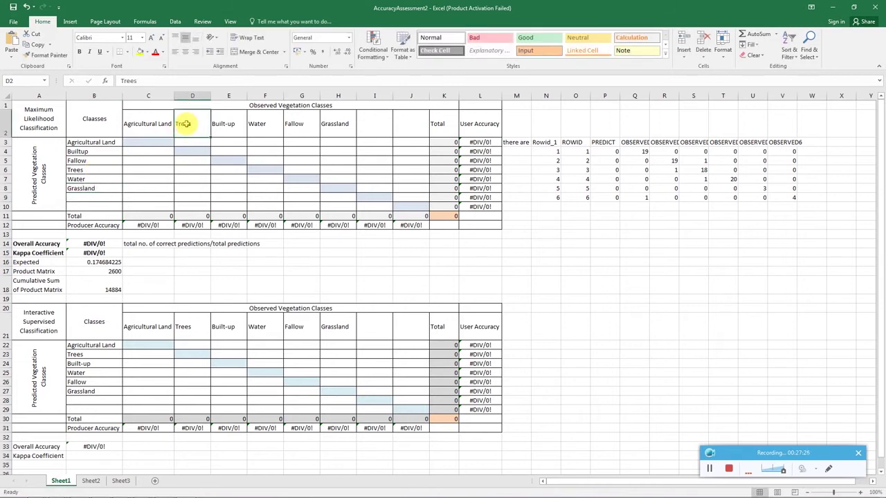
Copy the predicted class names B4:B8 transposed into the observed class headers D2:H2 and middle-align them vertically
drag(104, 151, 104, 191)
key(ctrl+c)
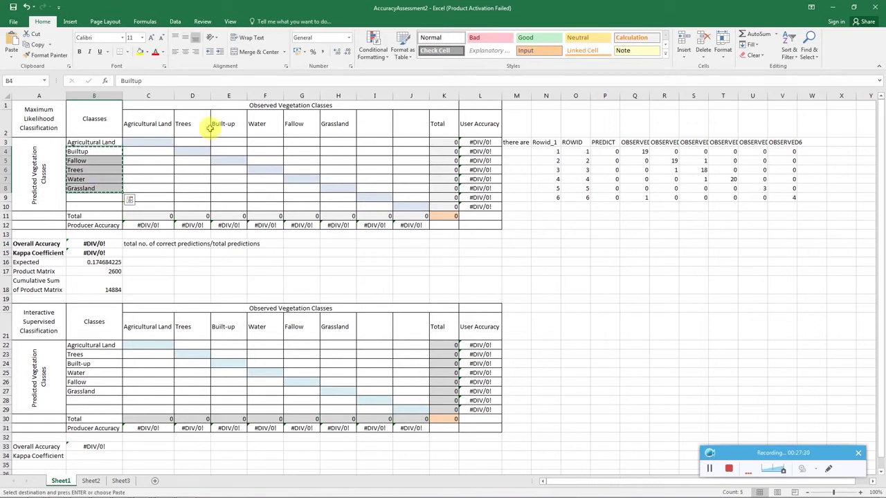
right_click(193, 124)
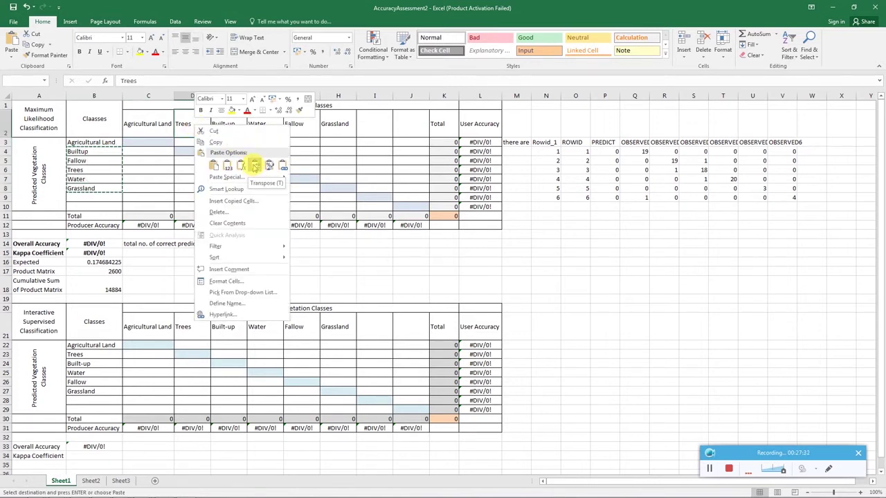
click(255, 166)
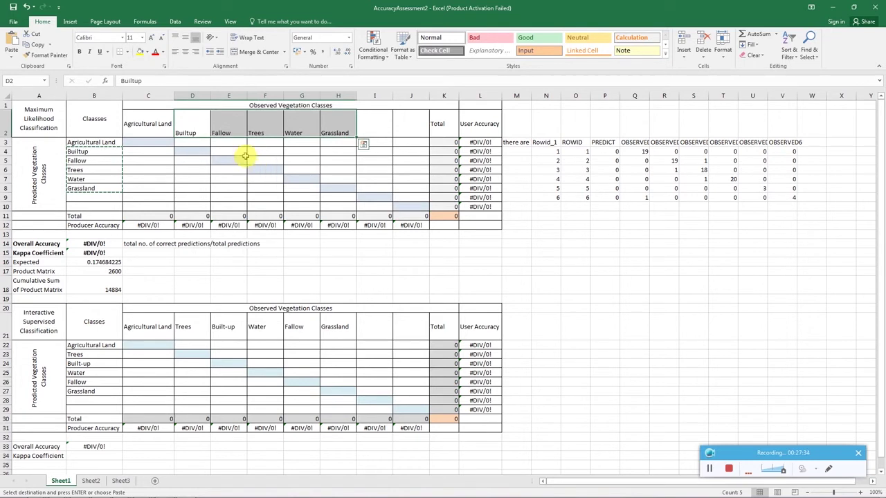
click(185, 37)
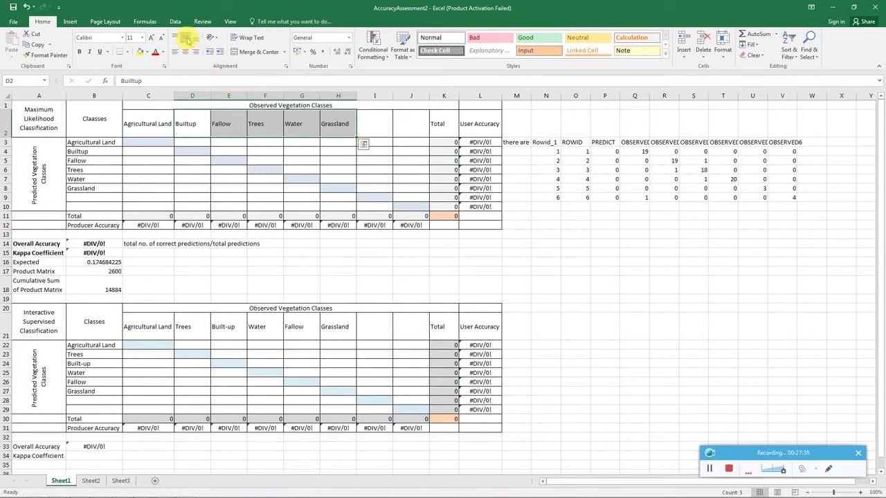
click(283, 153)
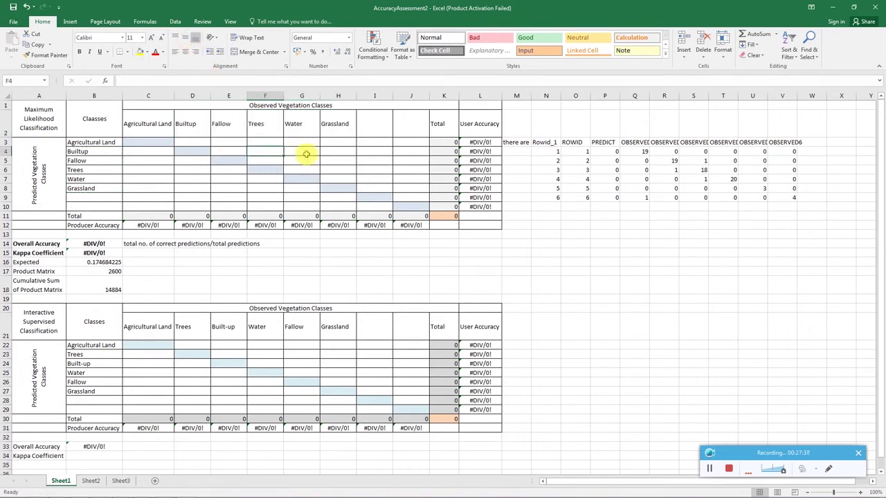
Autofit the widths of columns Q to V, which hold OBSERVED1 to OBSERVED6
click(613, 151)
click(640, 151)
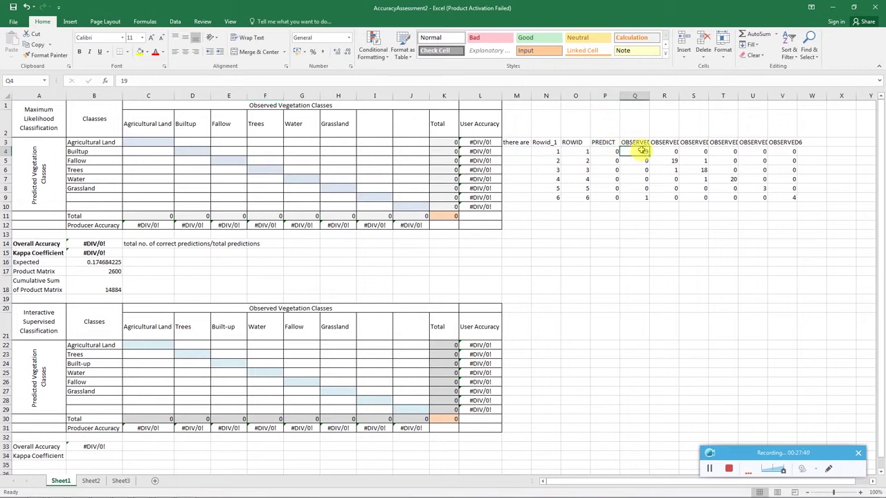
drag(645, 96, 783, 95)
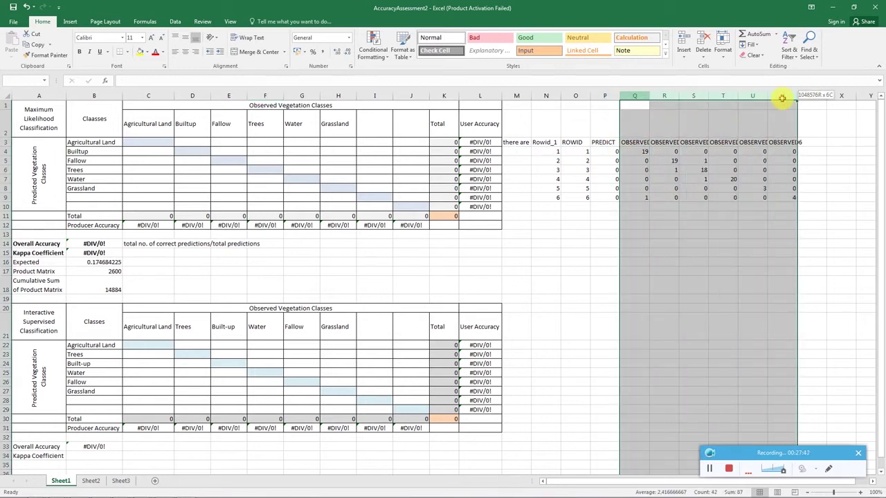
double_click(798, 96)
click(649, 152)
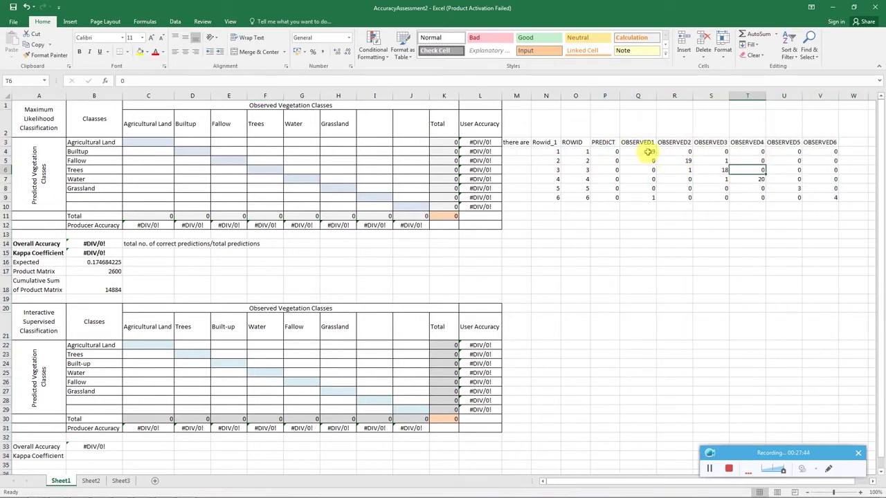
Copy the confusion matrix values Q4:V9 into cells C3:H8 of the Maximum Likelihood matrix
drag(651, 150, 816, 197)
key(ctrl+c)
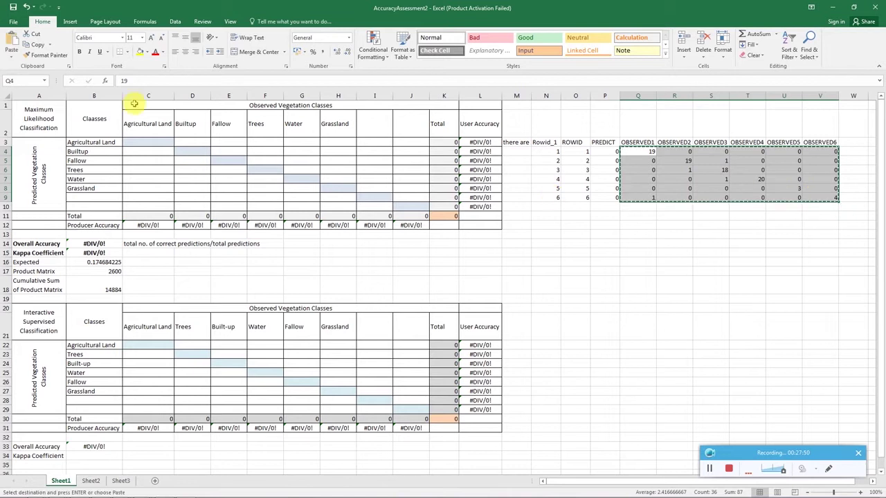
click(148, 141)
key(ctrl+v)
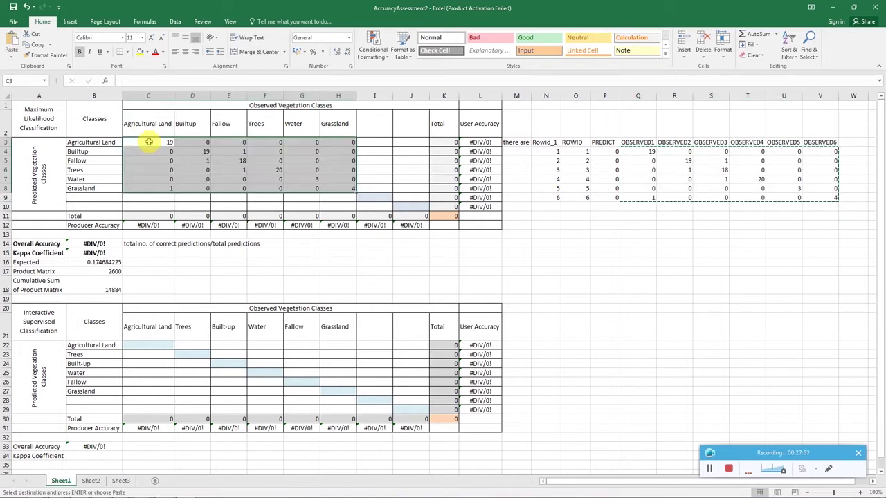
click(545, 242)
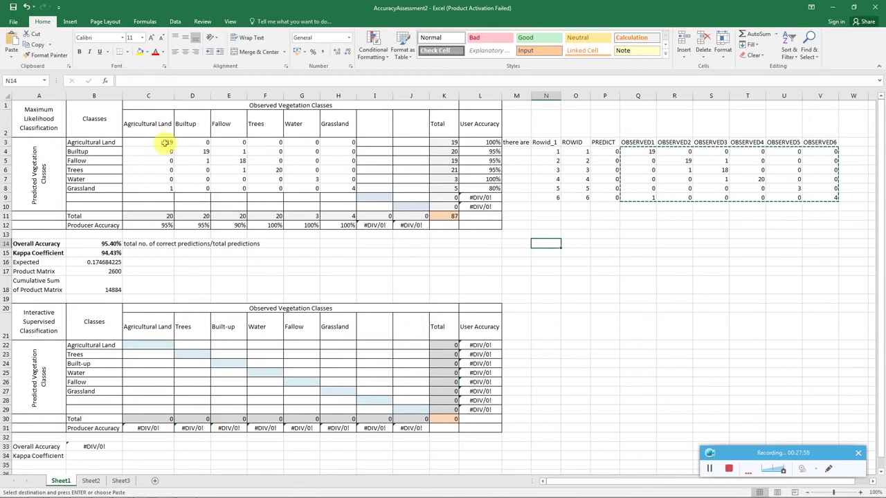
Apply all borders to the matrix values in C3:H8
drag(167, 143, 331, 189)
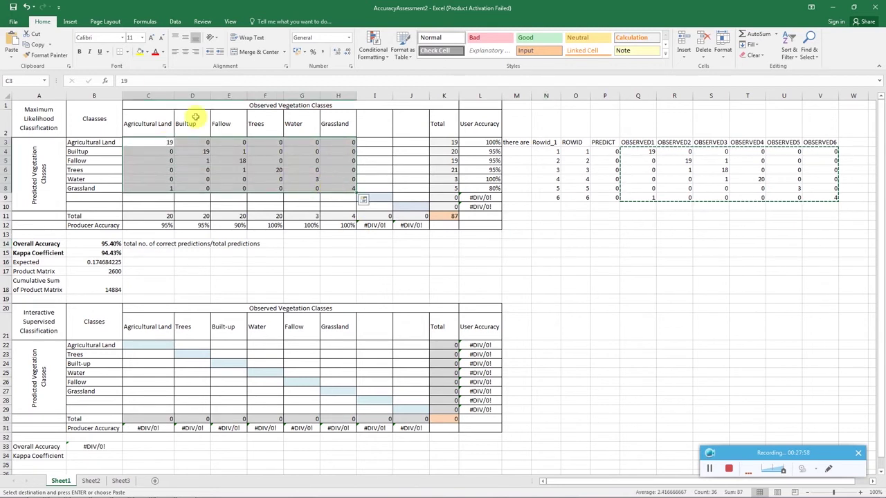
click(127, 52)
click(137, 130)
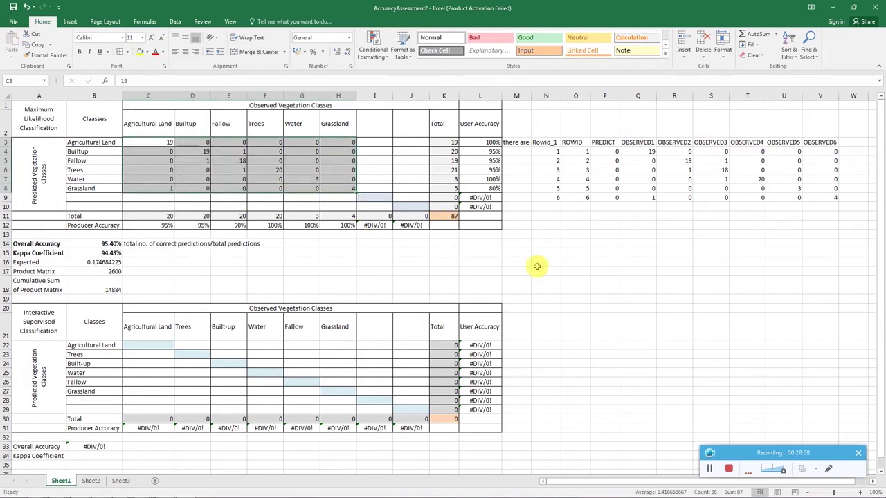
click(540, 266)
Make the diagonal cells C3, D4, E5, F6, G7 and H8 of the Maximum Likelihood matrix bold
click(154, 142)
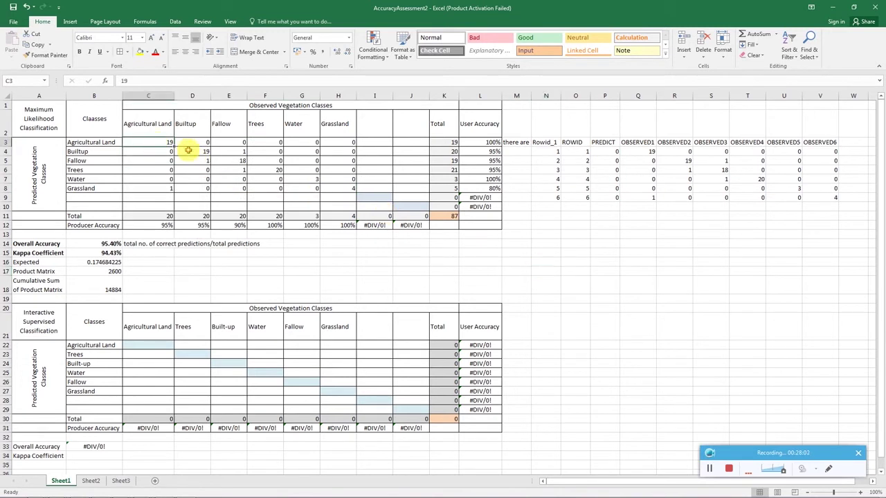
ctrl+click(192, 155)
ctrl+click(229, 161)
ctrl+click(273, 170)
ctrl+click(313, 180)
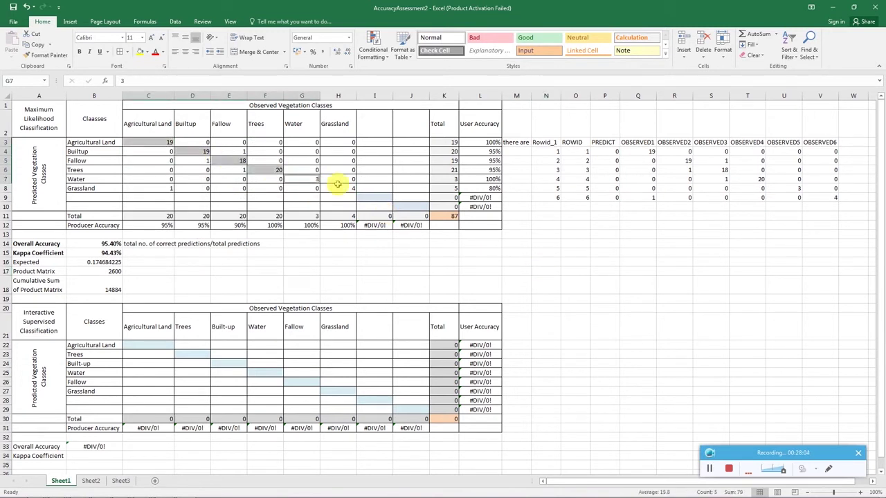
ctrl+click(347, 189)
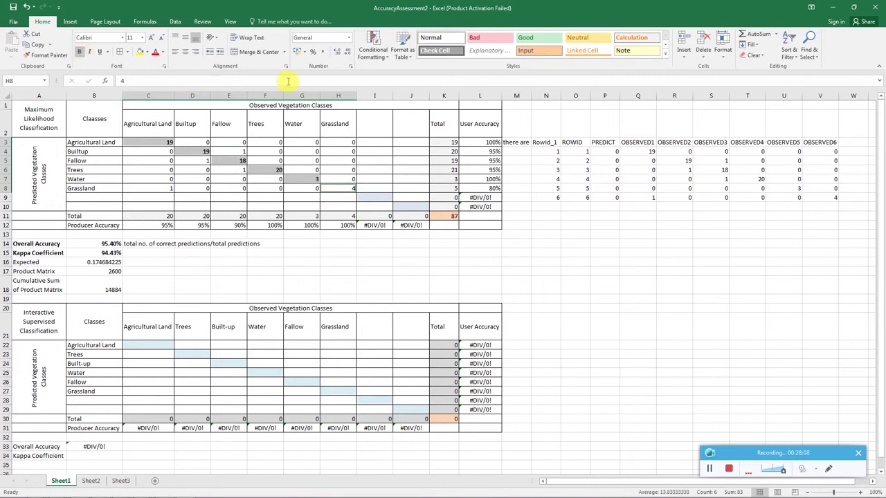
click(563, 252)
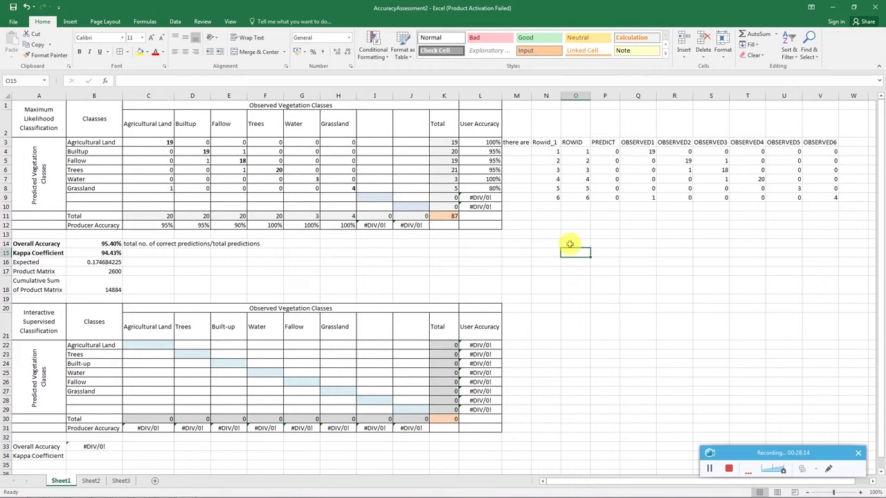
Examine the row totals in column K and the column totals in row 11 of the Maximum Likelihood matrix
click(443, 153)
click(448, 162)
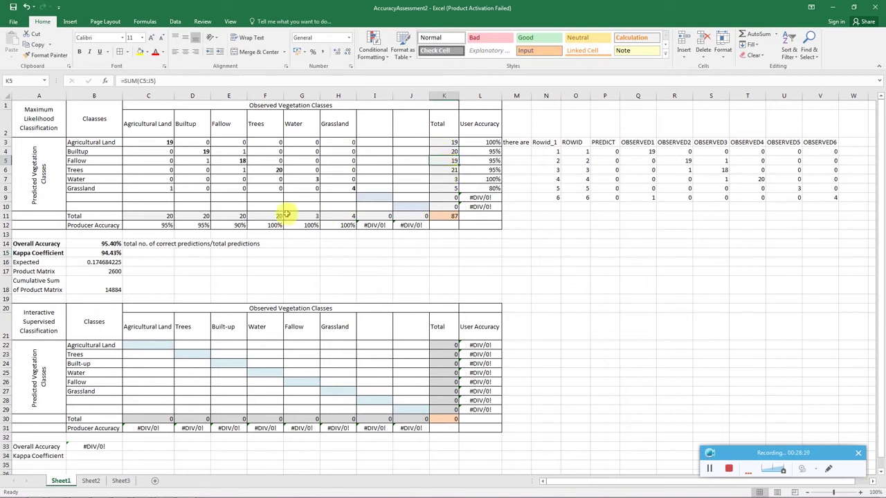
click(201, 216)
click(236, 216)
click(273, 216)
click(315, 216)
click(351, 216)
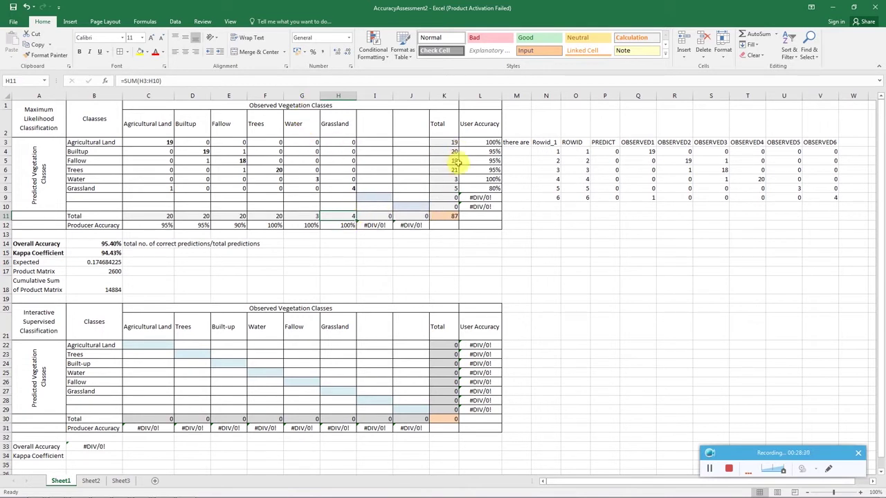
click(544, 229)
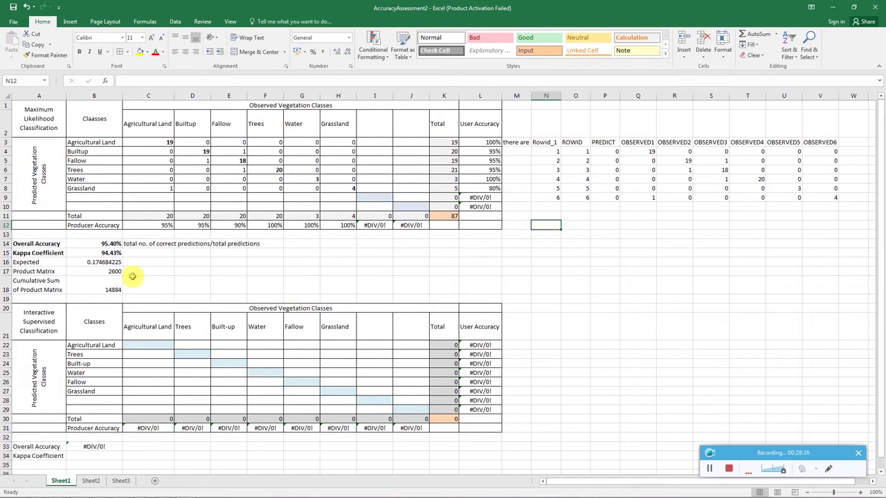
Copy the column totals C11:H11 from Sheet1 into the Total row cells C11:H11 of Sheet2
click(91, 481)
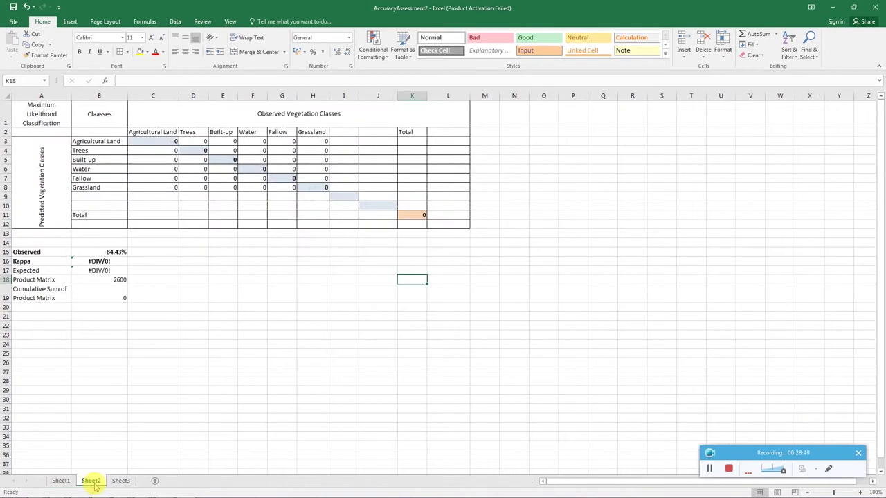
click(60, 481)
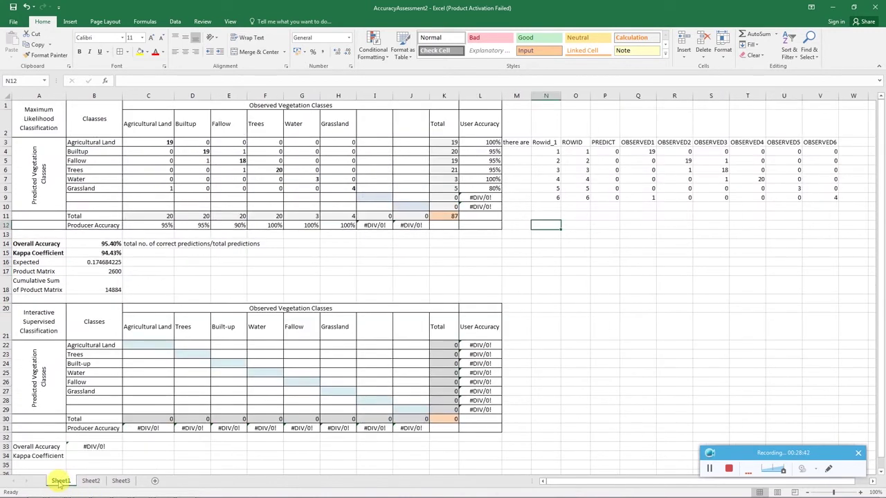
drag(148, 217, 333, 217)
key(ctrl+c)
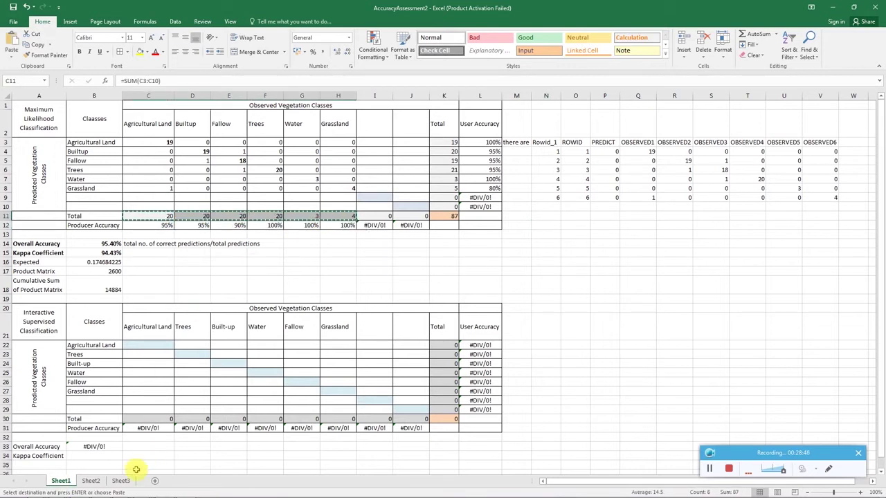
click(90, 481)
click(149, 215)
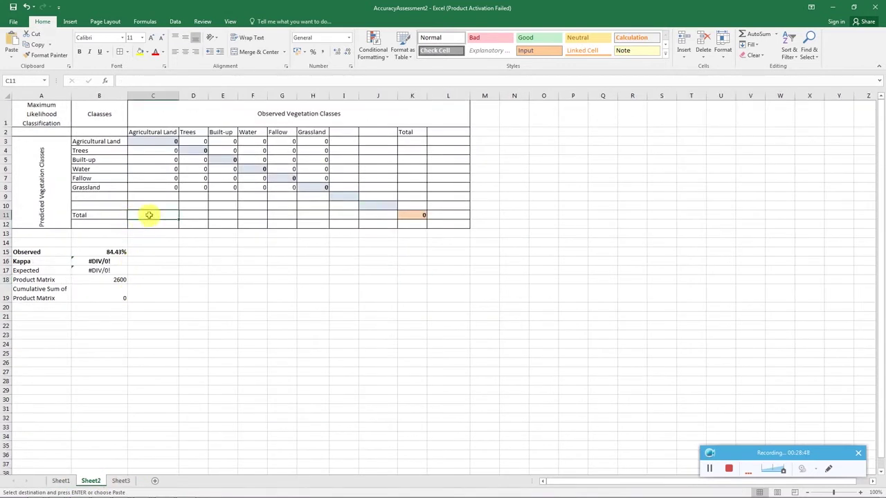
key(ctrl+v)
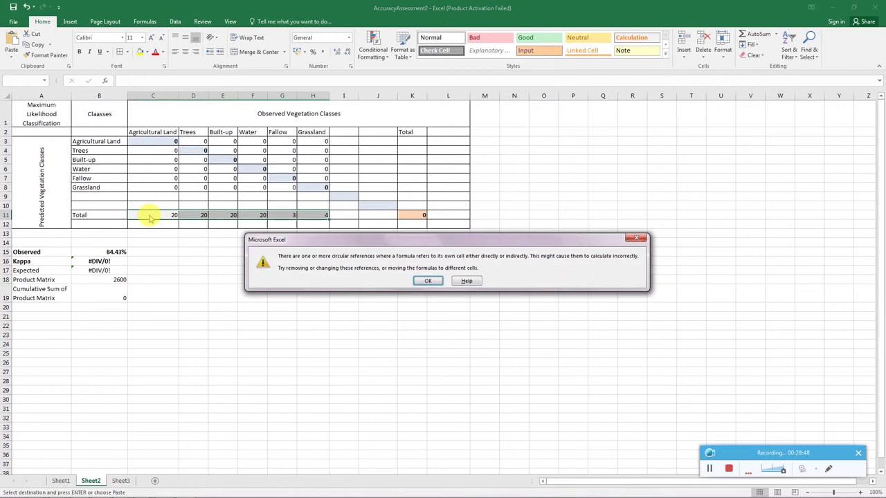
click(428, 281)
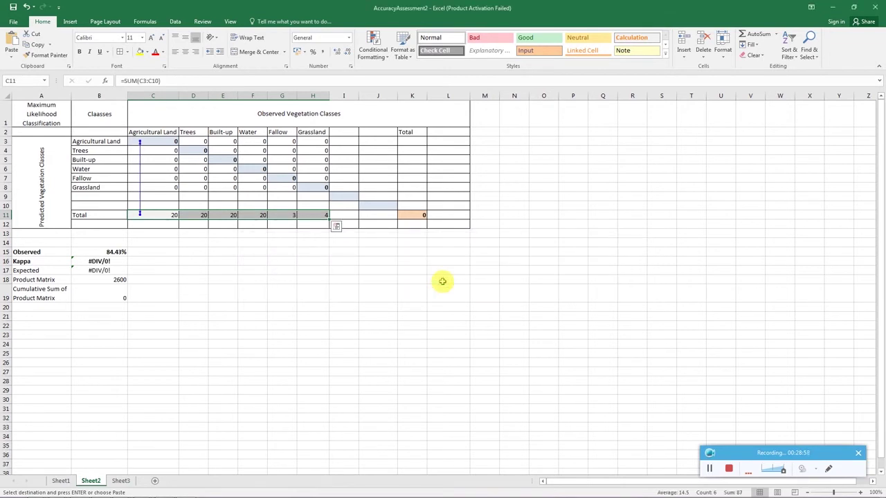
click(193, 243)
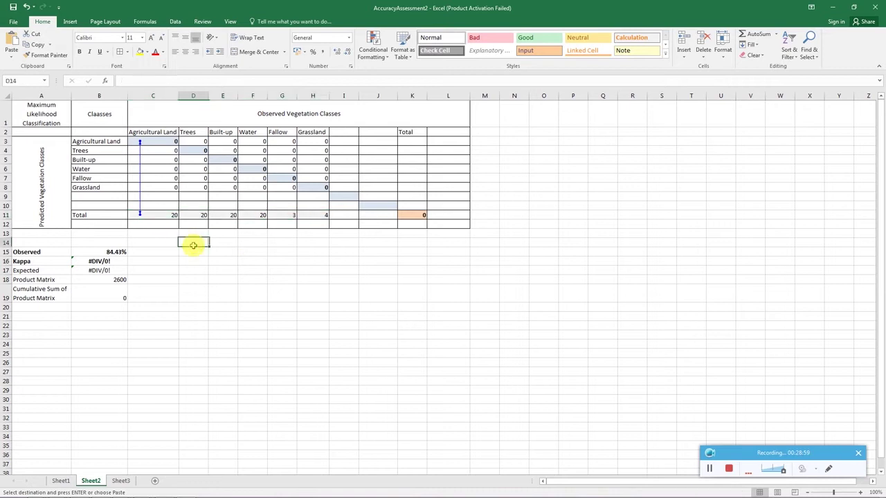
Inspect the SUM formulas pasted into the Total row cells C11, D11, F11 and G11 of Sheet2
click(157, 216)
click(181, 81)
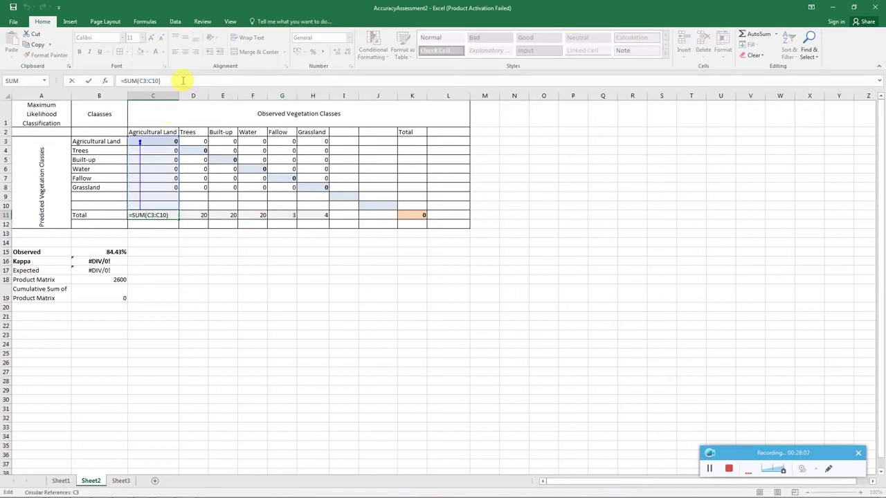
key(Return)
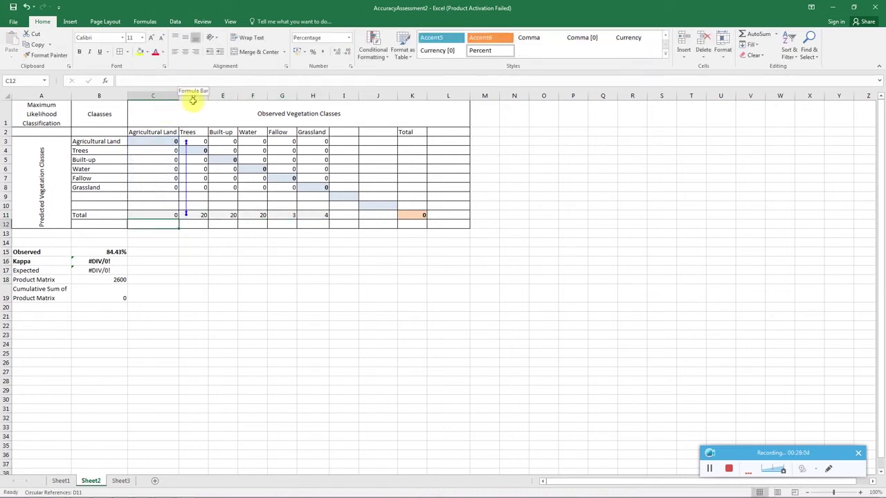
click(199, 215)
click(173, 80)
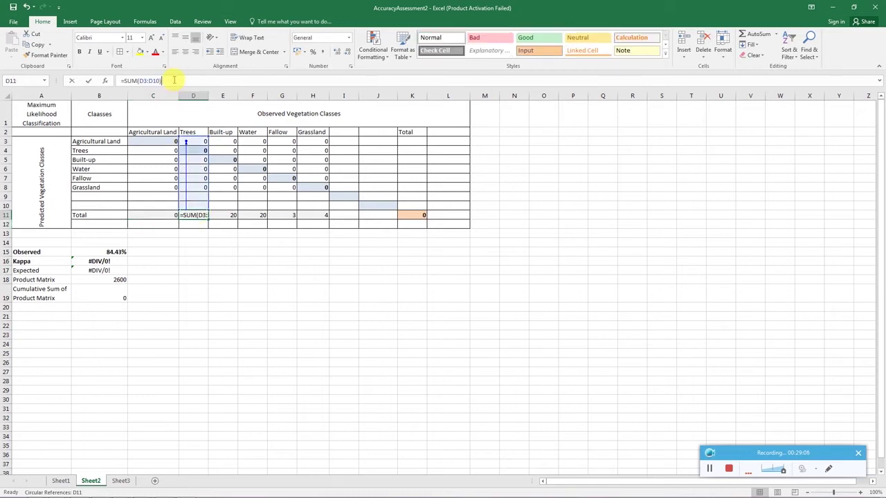
key(Return)
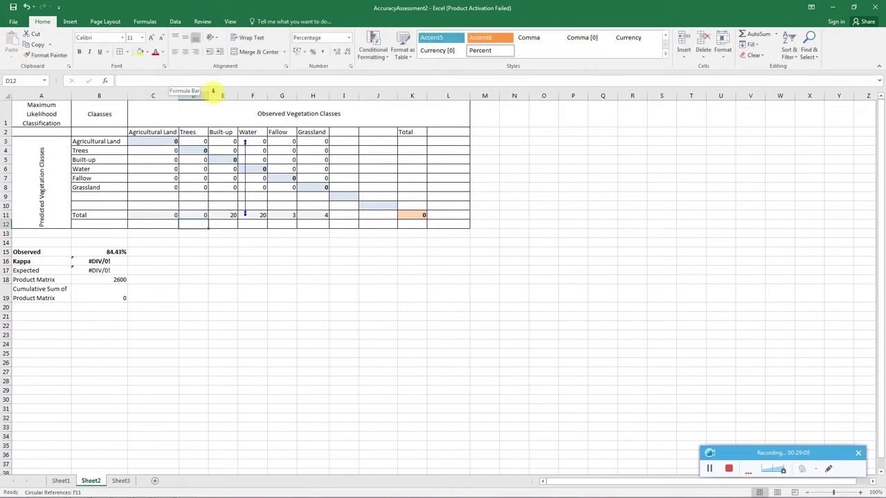
click(256, 215)
click(189, 80)
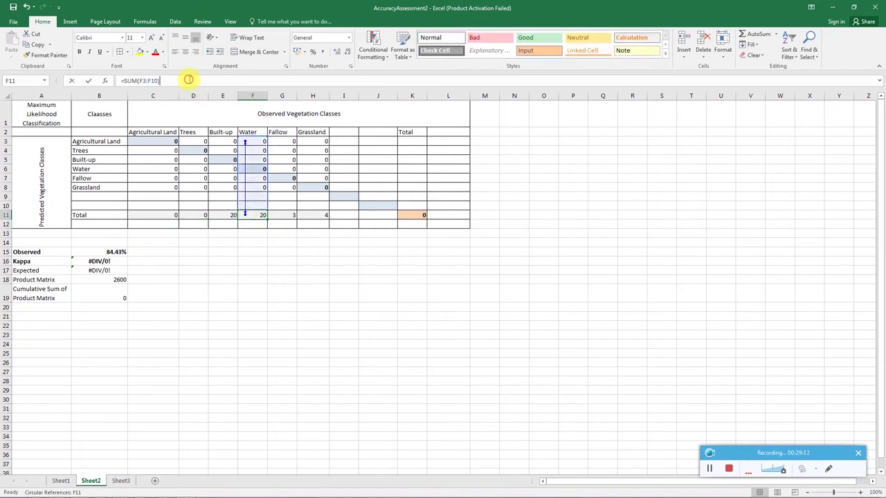
key(Return)
click(282, 215)
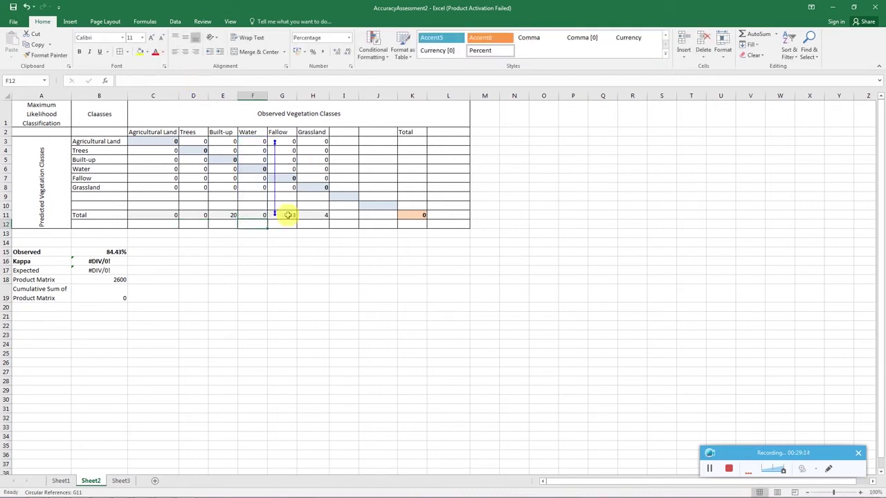
click(207, 80)
key(Return)
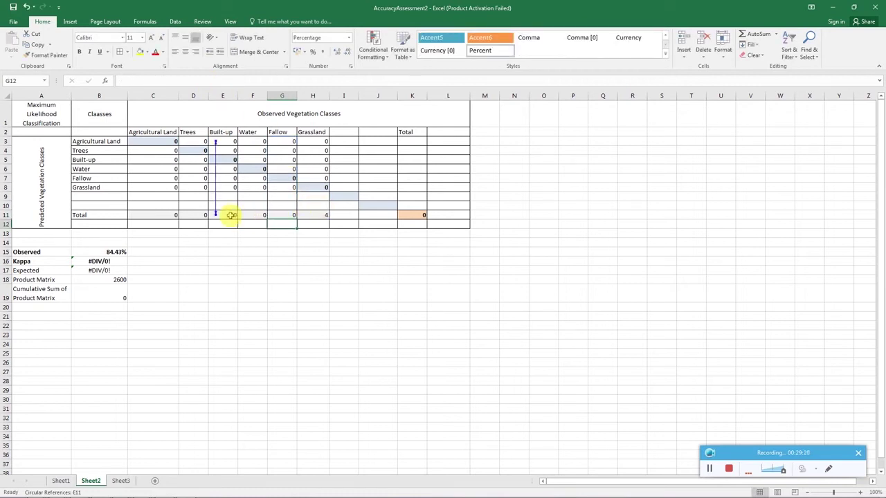
Undo the formula re-entries and the paste of the column totals in C11:H11 of Sheet2
key(Up)
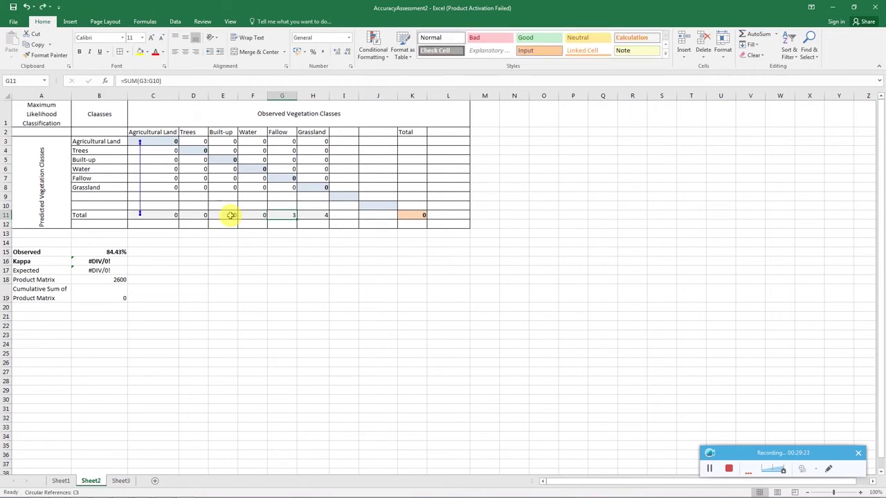
key(Left)
key(Left)
key(Left)
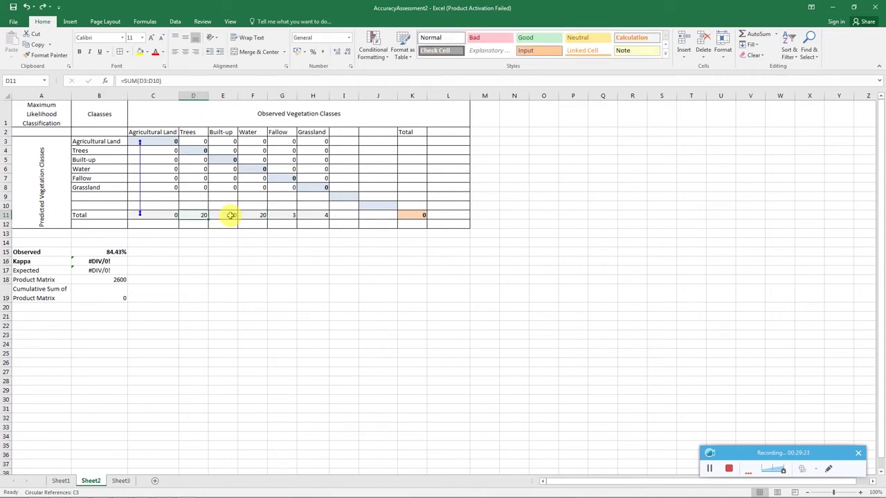
key(Left)
key(shift+Right)
key(shift+Right)
key(shift+Right)
key(shift+Right)
key(shift+Right)
key(ctrl+c)
click(411, 269)
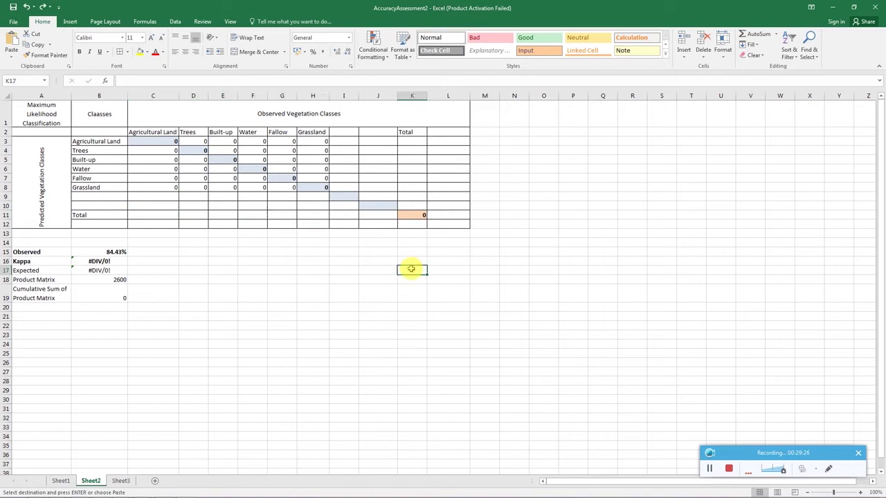
click(160, 215)
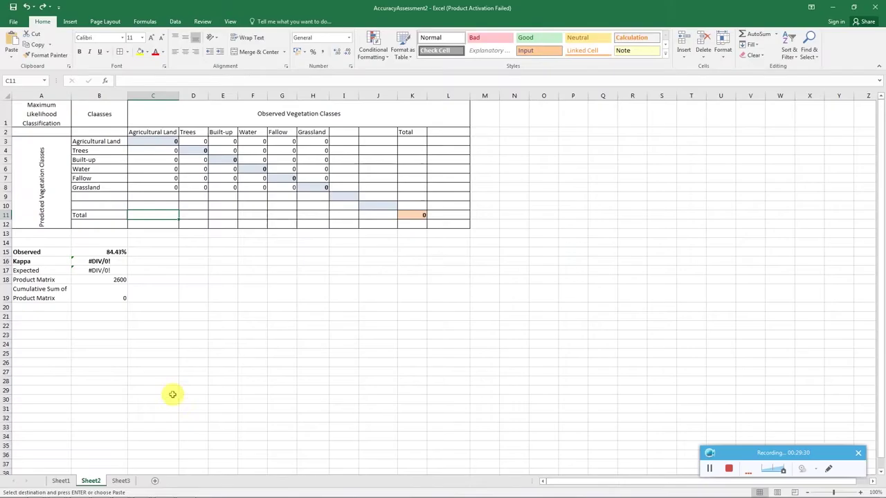
click(60, 481)
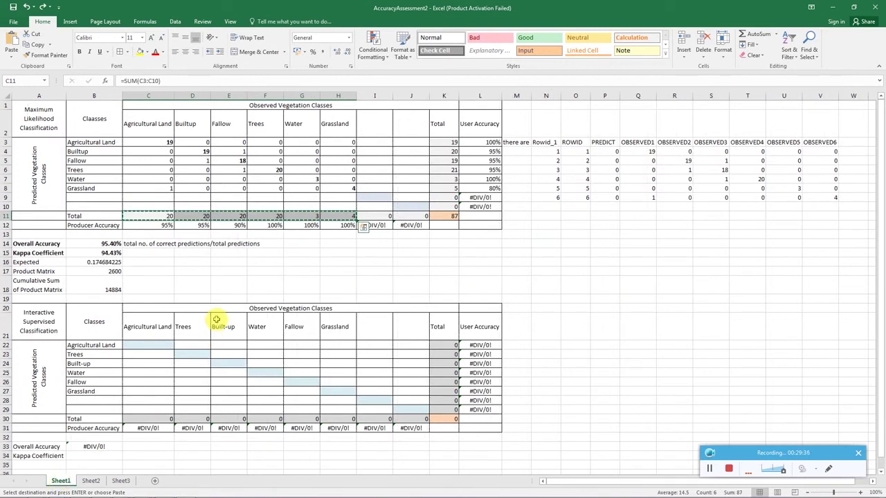
key(alt+Tab)
key(alt+Tab)
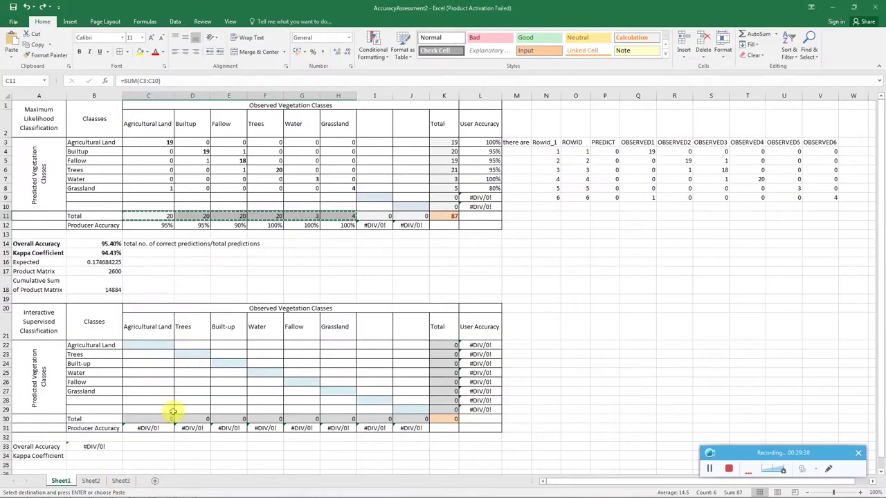
click(90, 480)
click(148, 234)
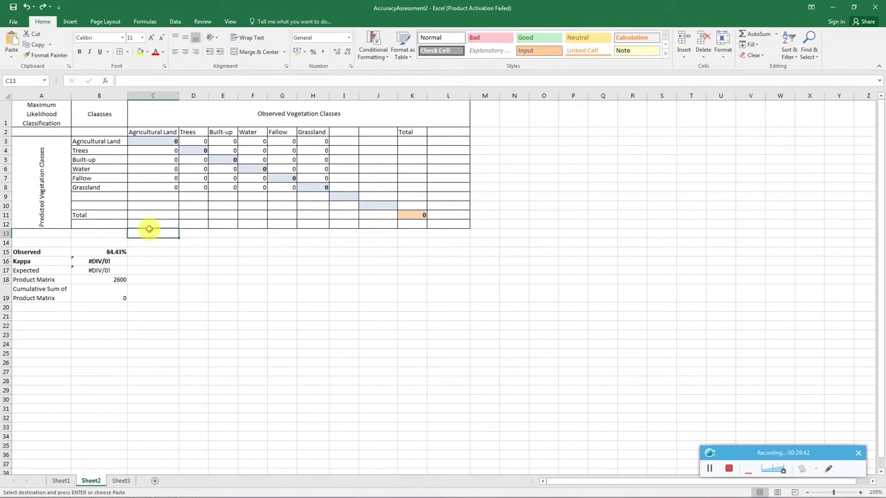
click(153, 216)
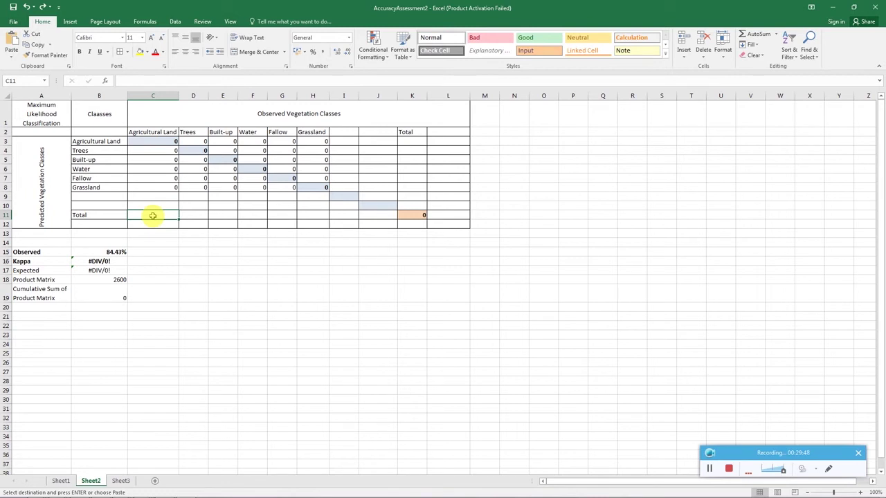
Examine the formula behind the Agricultural Land diagonal cell C3 of Sheet2
click(170, 136)
click(166, 142)
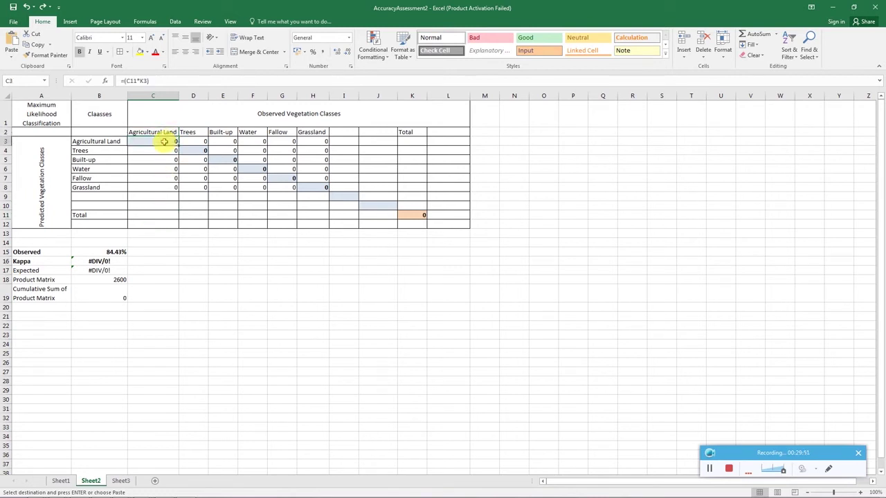
click(170, 81)
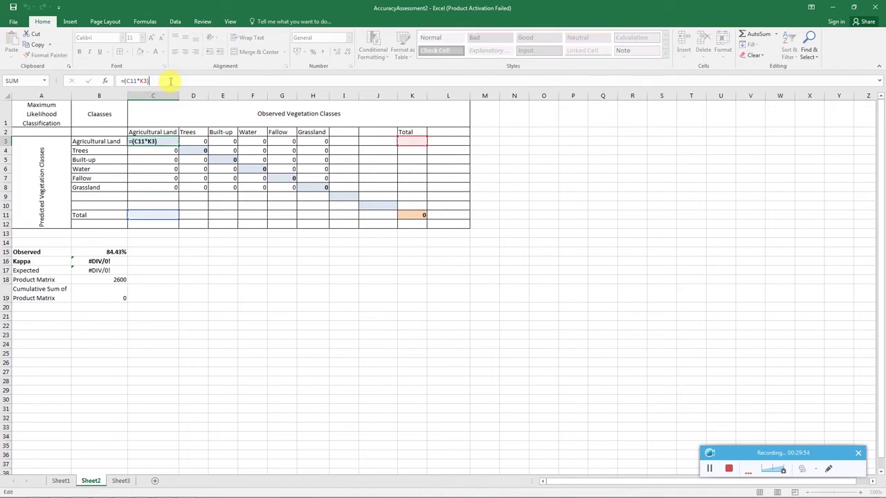
key(Return)
Copy the column totals C11:H11 from Sheet1 and paste them as values only into C11:H11 of Sheet2
right_click(165, 215)
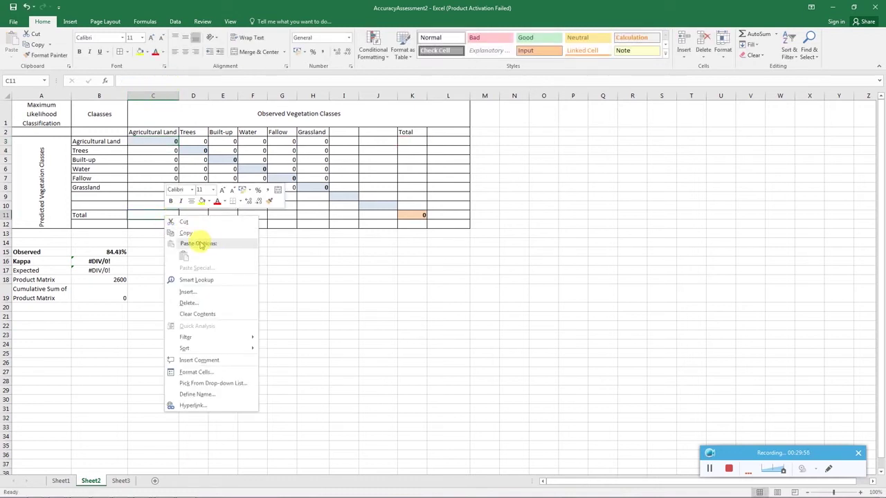
click(61, 481)
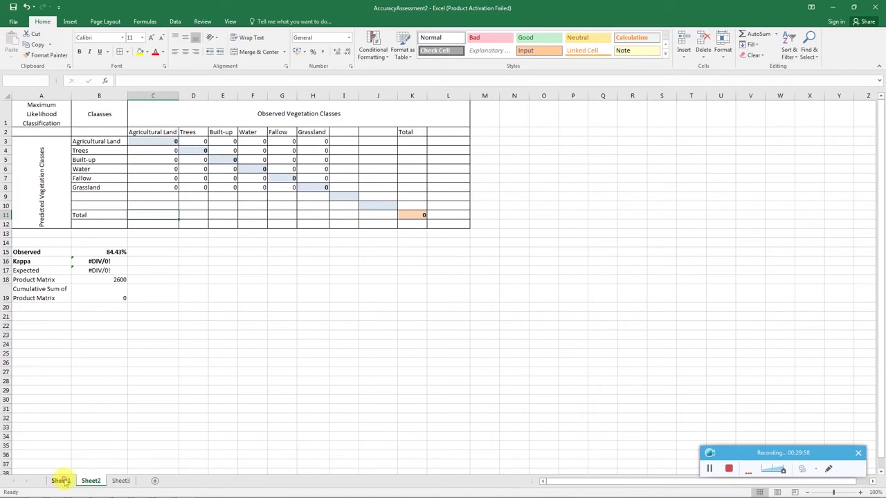
right_click(162, 216)
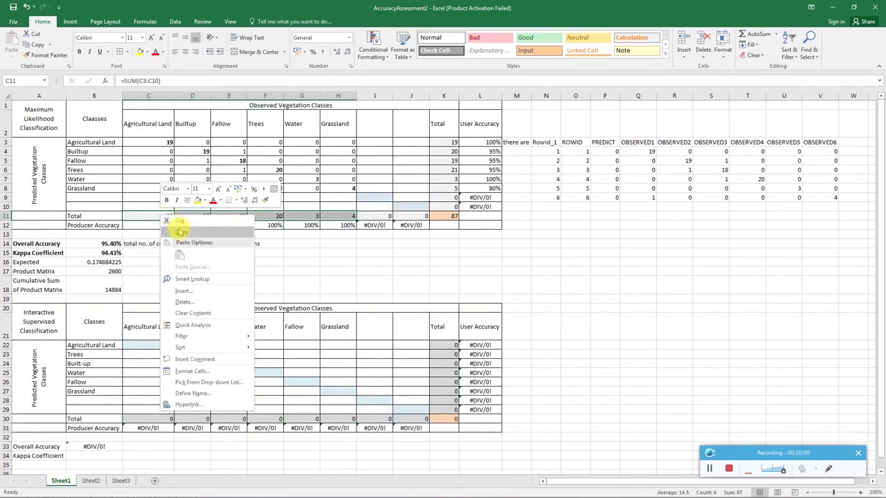
click(180, 232)
click(91, 480)
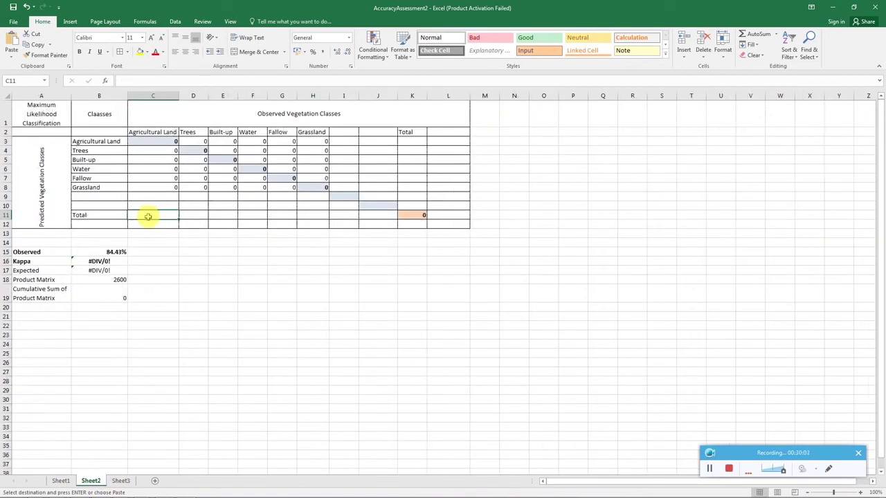
right_click(148, 216)
click(177, 253)
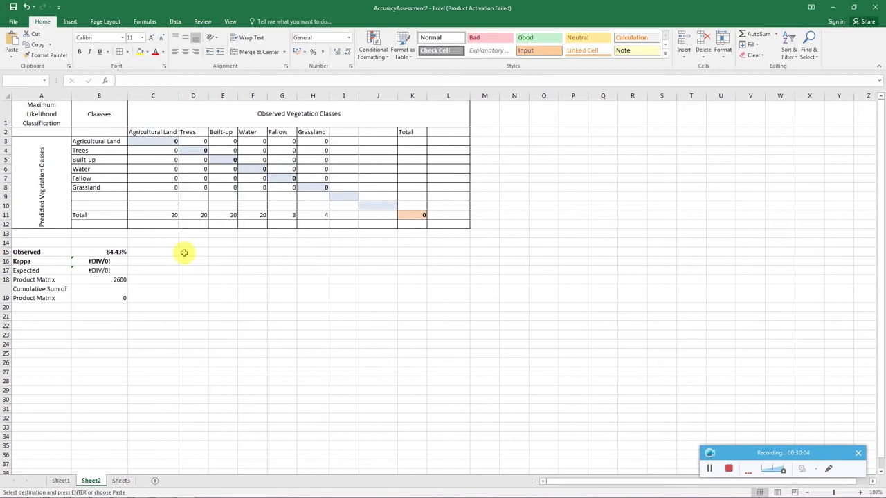
click(166, 215)
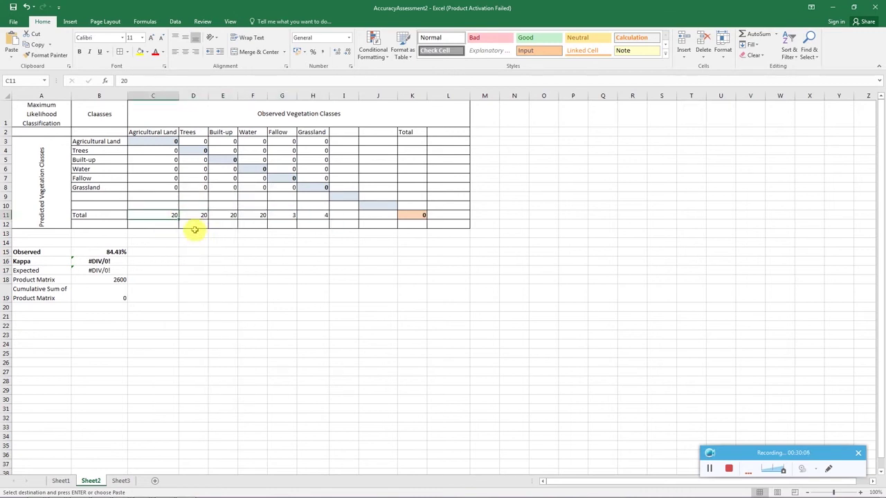
Copy the row totals K3:K8 from Sheet1 and paste them as values only into K3:K8 of Sheet2
click(62, 480)
drag(448, 142, 450, 188)
key(ctrl+c)
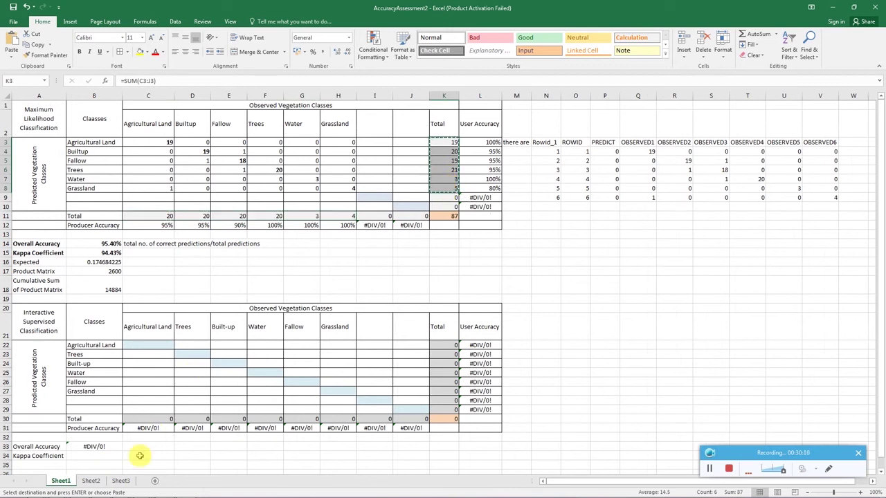
click(91, 480)
right_click(415, 143)
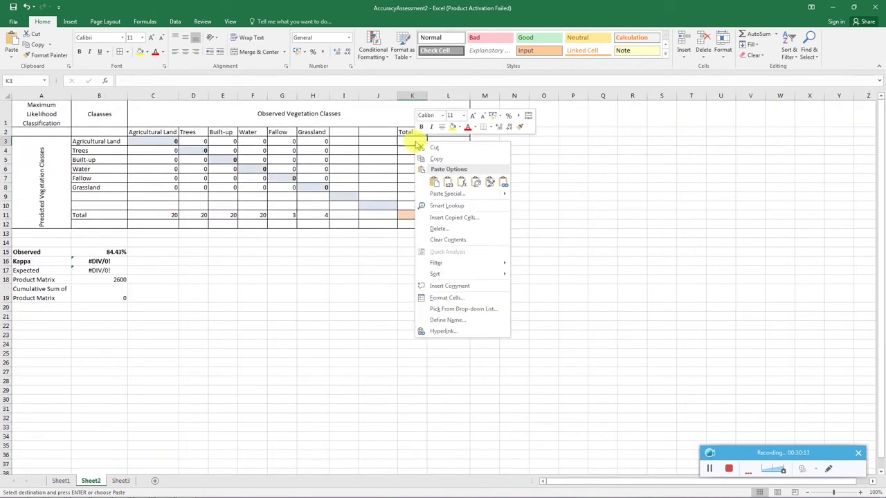
click(448, 182)
click(488, 243)
click(527, 269)
click(415, 142)
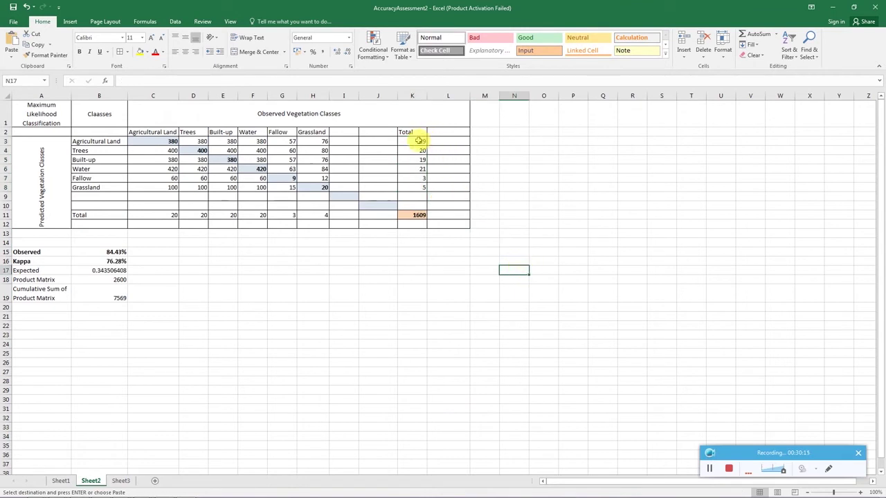
click(197, 80)
click(533, 278)
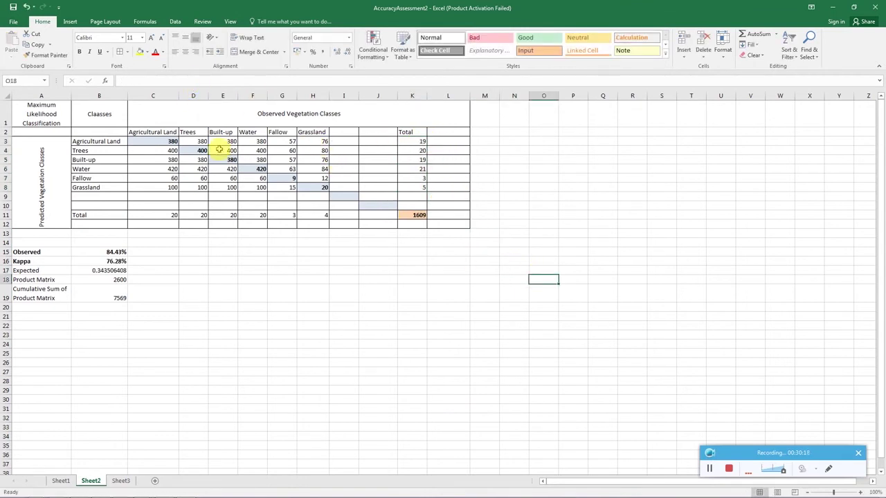
Examine the product formulas in C3, D3 and E3 and the diagonal sum formula in K11 of Sheet2
click(166, 141)
click(170, 80)
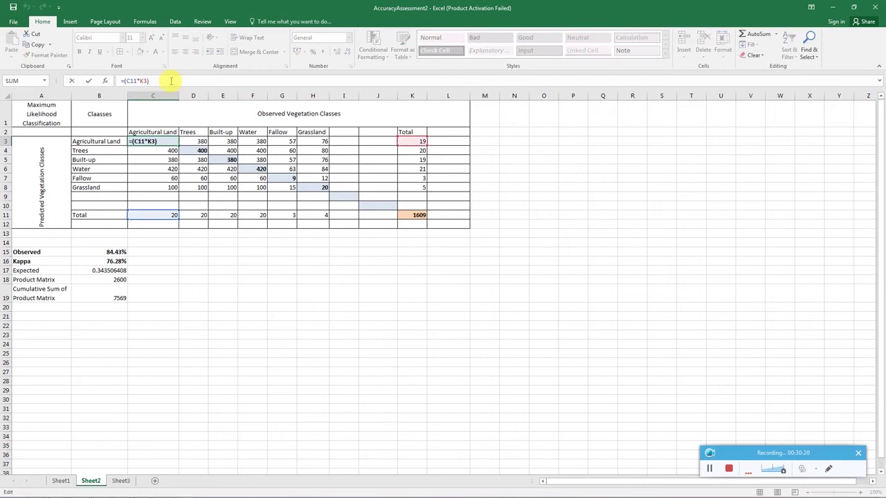
key(Return)
click(200, 141)
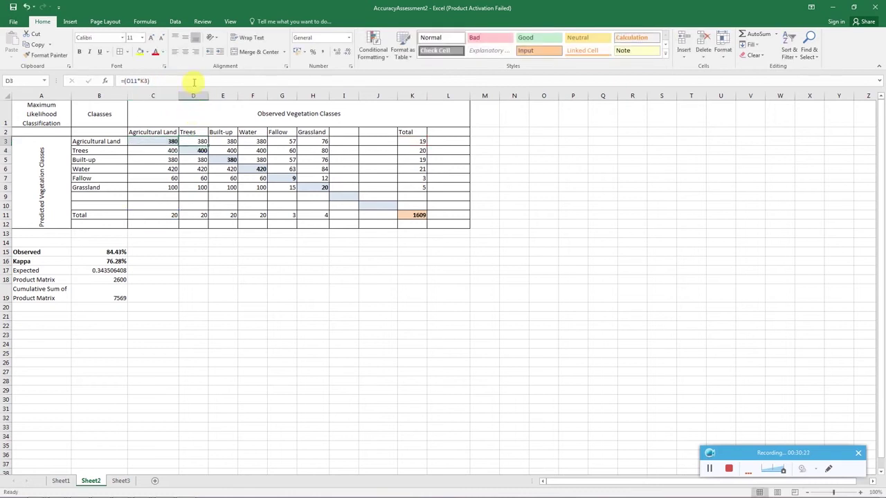
click(194, 81)
key(Return)
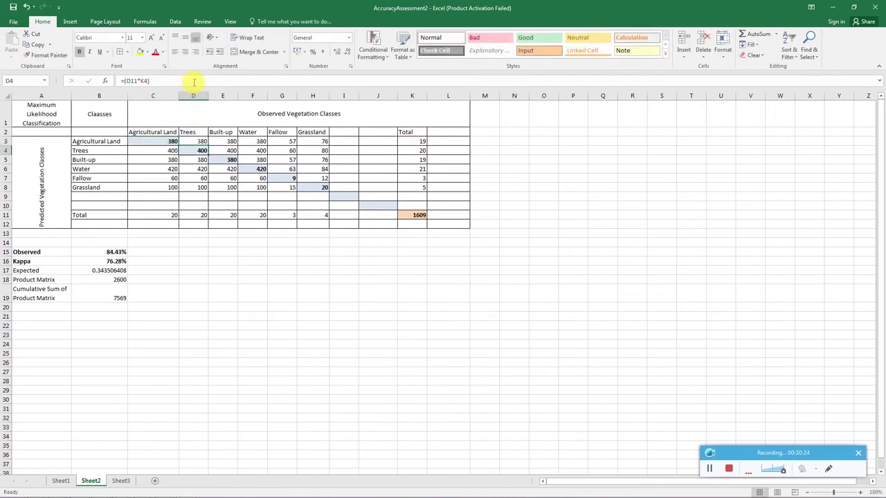
click(229, 141)
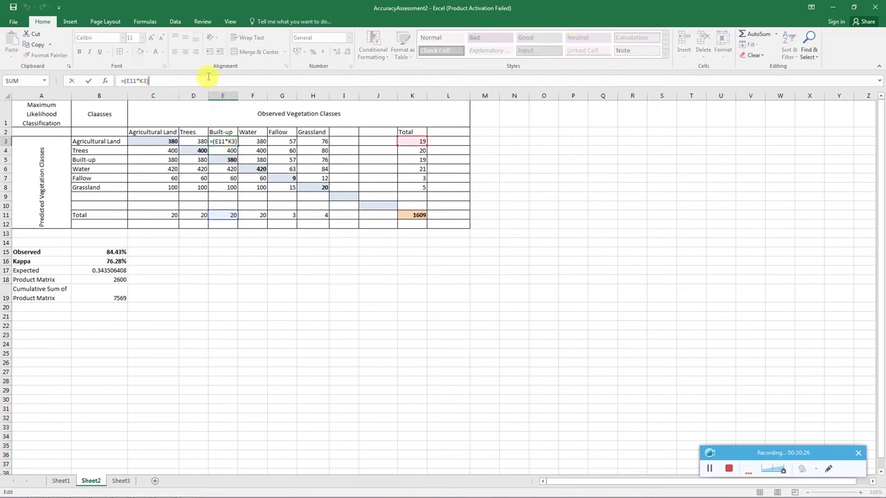
click(405, 212)
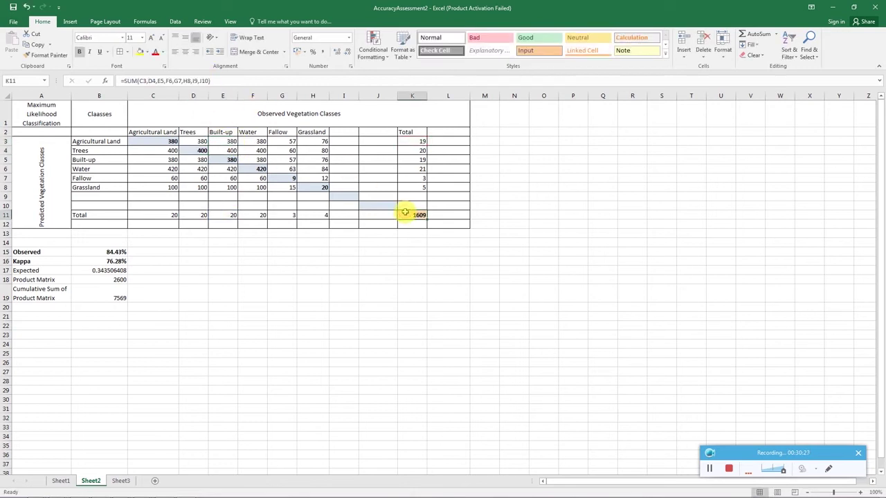
click(241, 81)
key(Return)
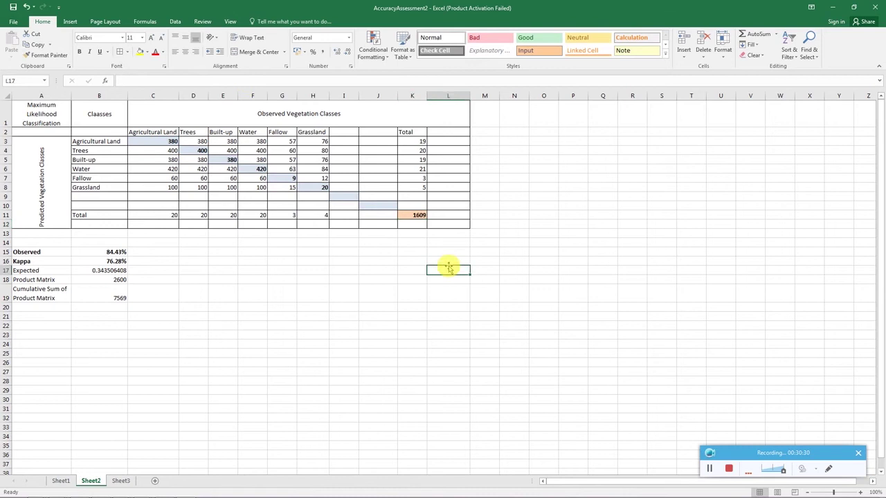
Examine the Observed value in B15 of Sheet2 and the overall accuracy formula in B14 of Sheet1
click(117, 253)
click(198, 80)
key(Return)
click(118, 252)
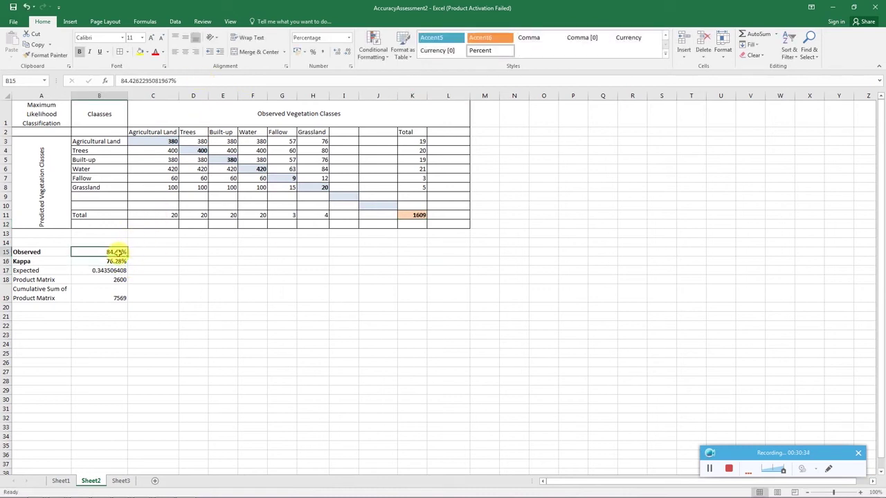
click(60, 482)
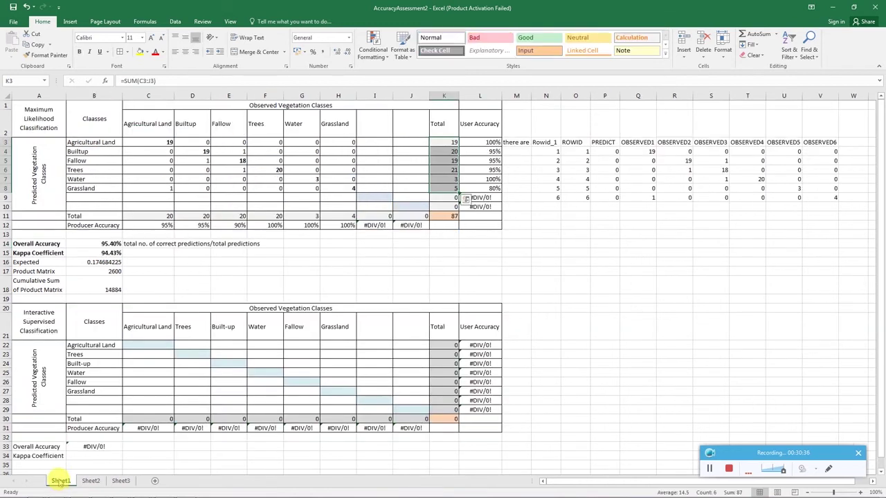
click(110, 243)
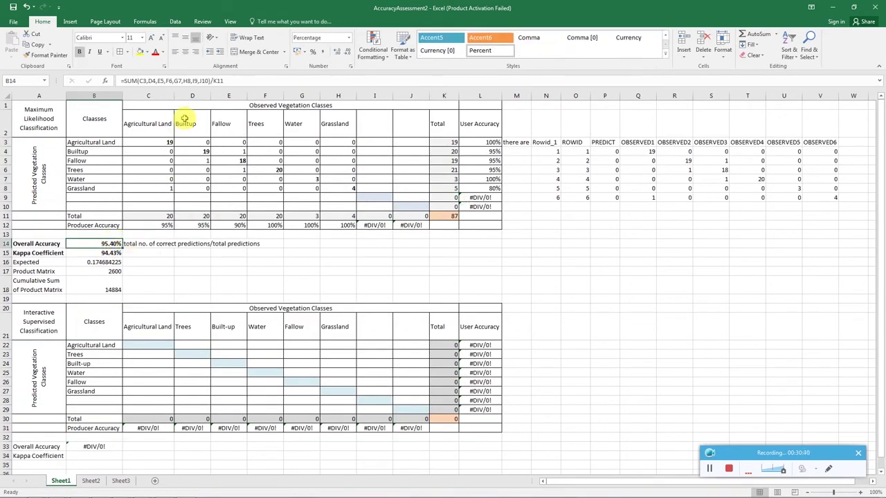
click(245, 82)
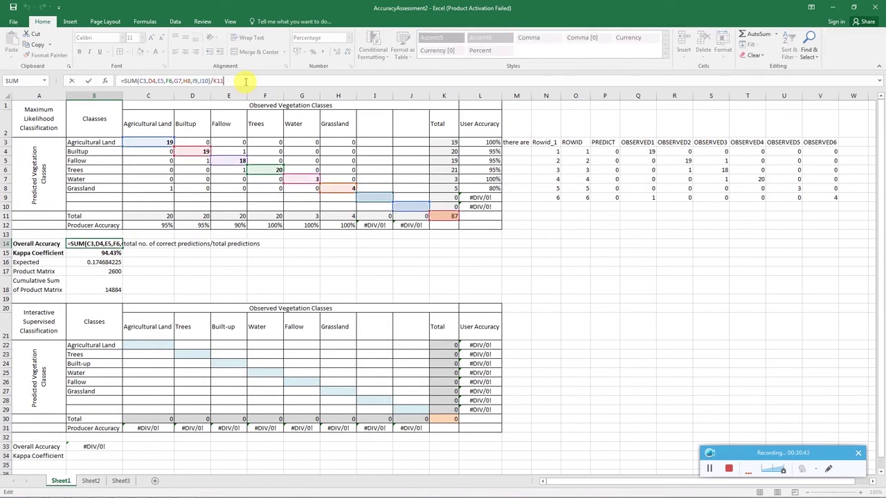
key(Escape)
Copy the overall accuracy in B14 of Sheet1 and paste it as a value only into the Observed cell B15 of Sheet2
click(98, 243)
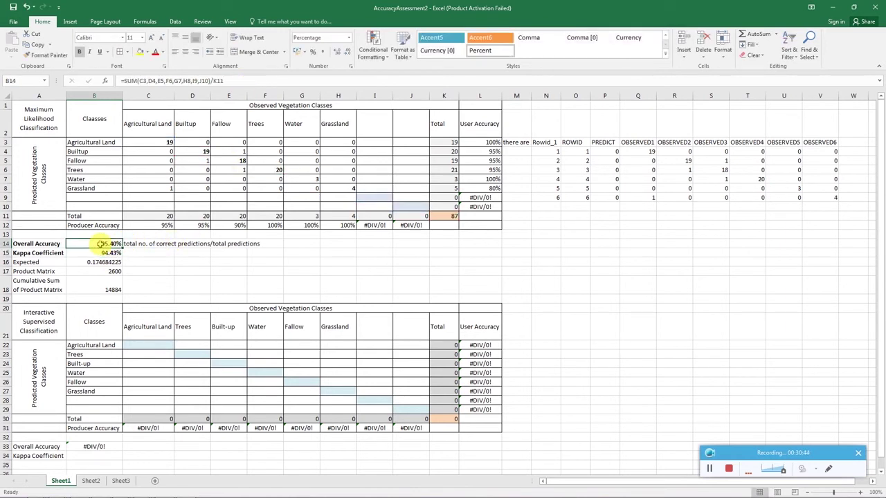
key(ctrl+c)
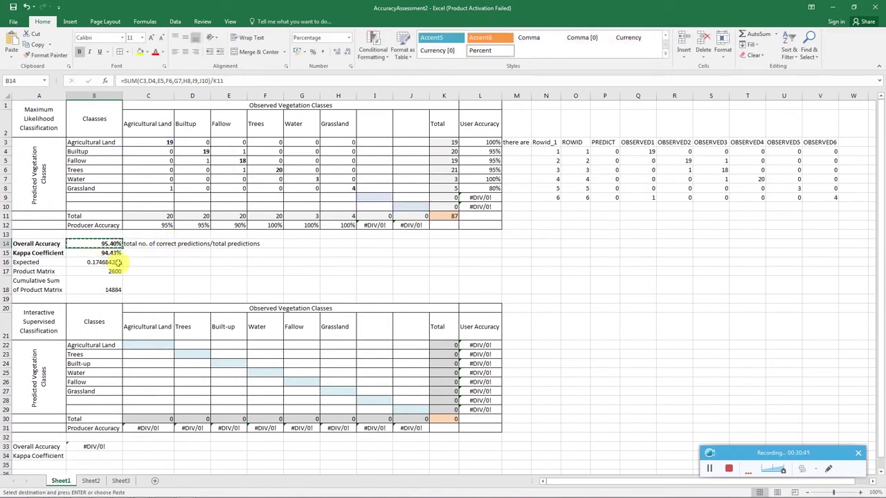
click(91, 482)
right_click(103, 252)
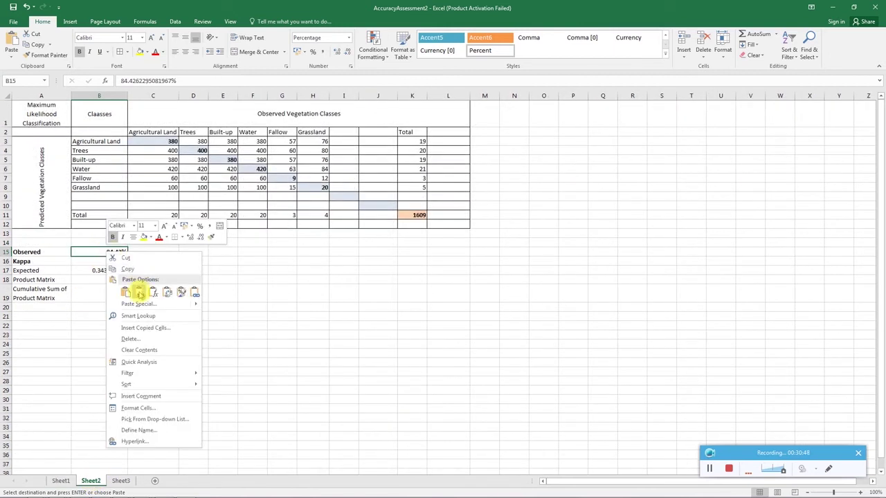
click(139, 292)
Examine the Kappa formula in B16 and the Expected formula in B17 of Sheet2
click(115, 261)
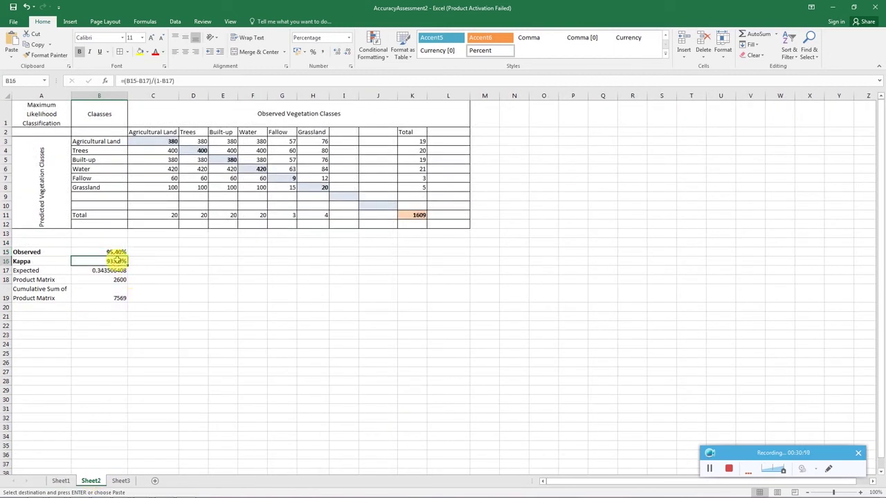
click(191, 78)
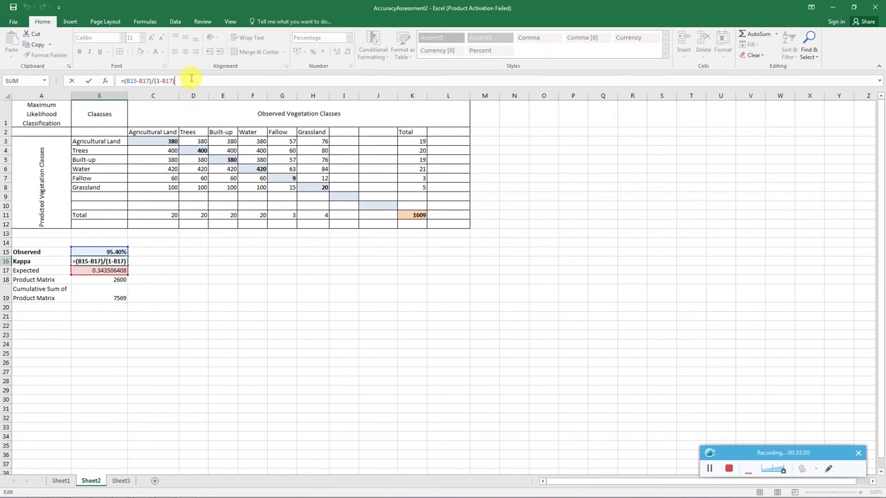
key(Return)
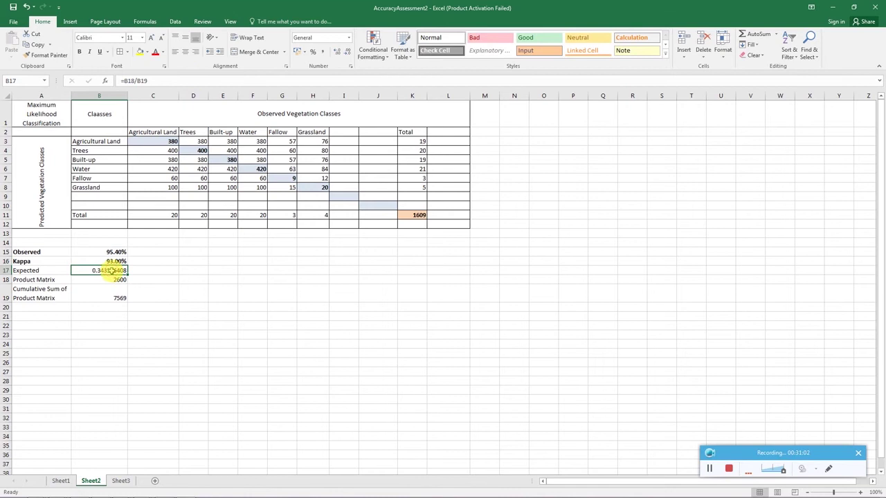
click(193, 81)
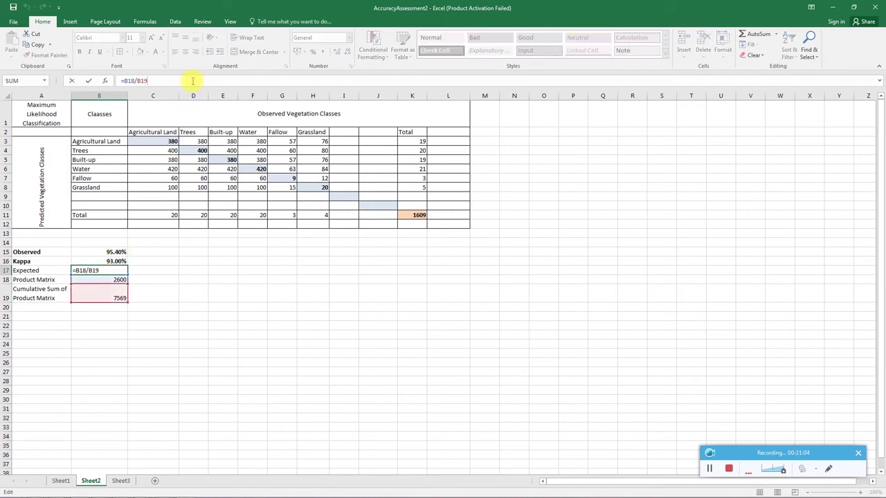
key(Return)
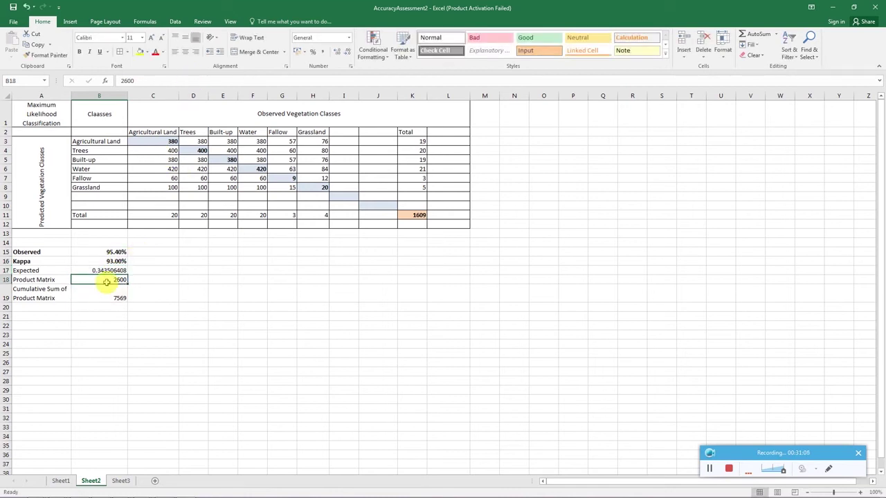
Clear the Product Matrix cell B18 and the cumulative sum cell B19 of Sheet2, and undo the clearing of B19
click(174, 80)
drag(174, 80, 95, 79)
key(Delete)
click(113, 300)
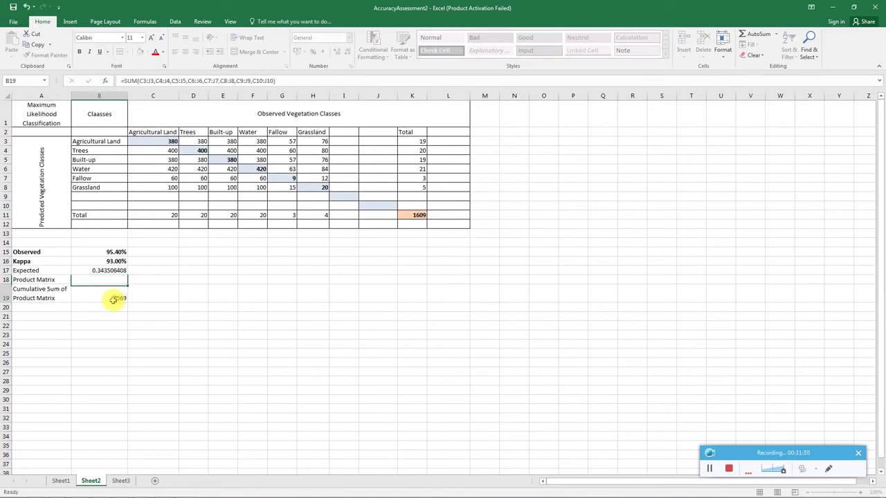
key(Delete)
click(198, 298)
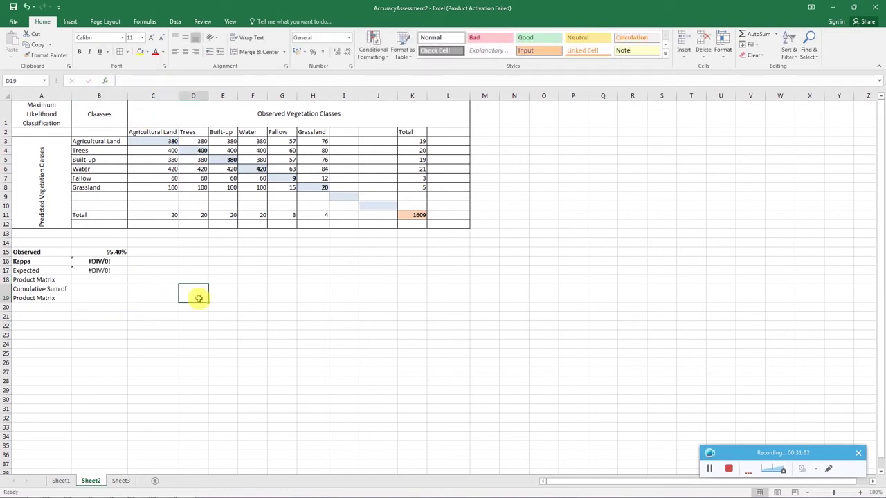
click(109, 281)
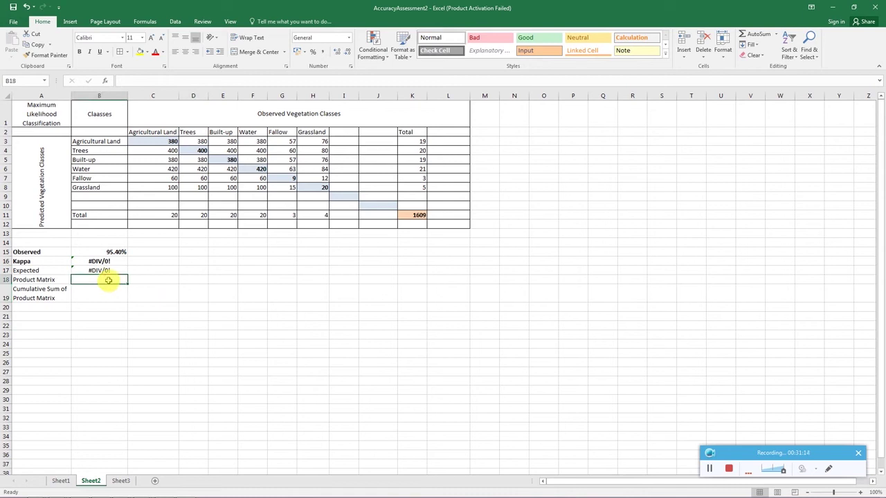
click(710, 469)
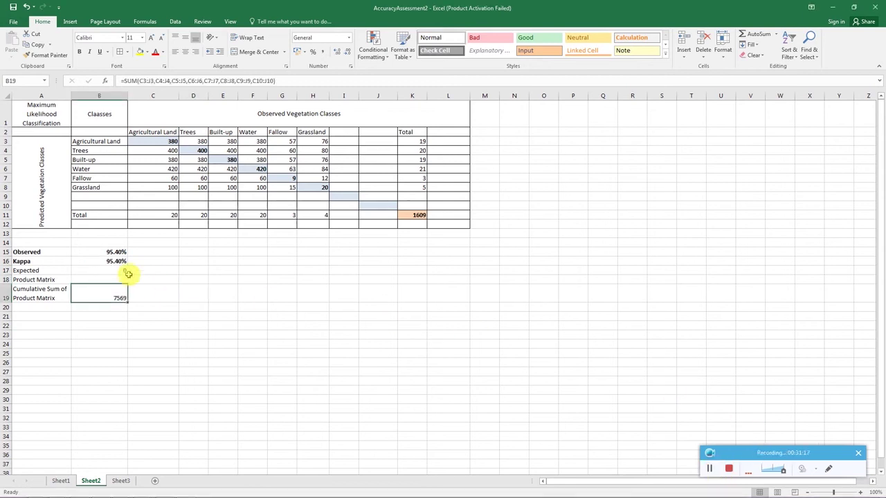
Copy the diagonal sum in K11 of Sheet2 and paste it as a value only into the Product Matrix cell B18
click(108, 270)
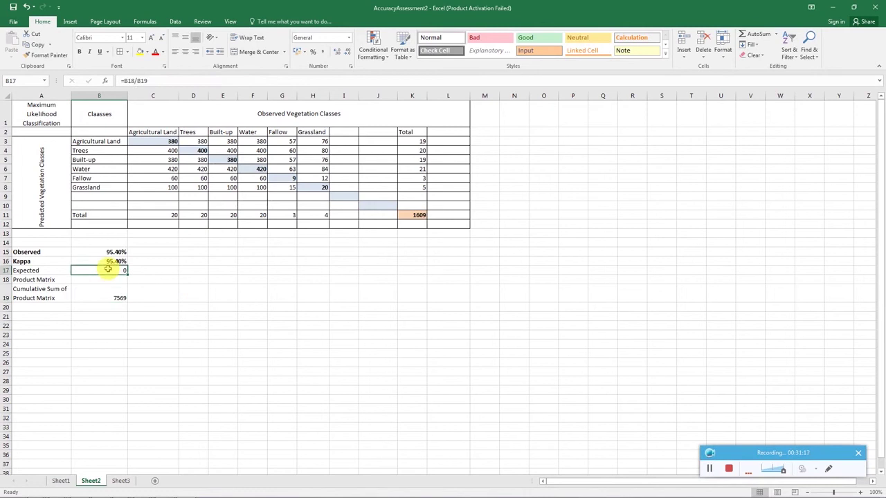
click(419, 216)
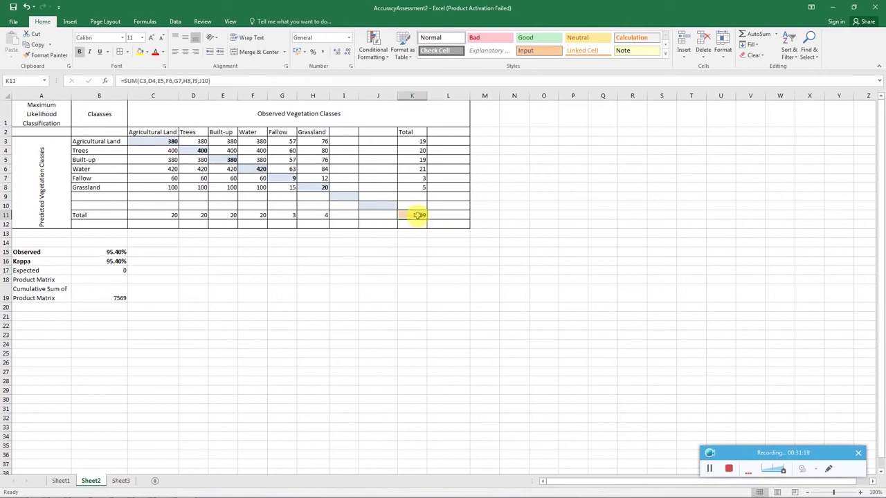
key(ctrl+c)
click(109, 270)
right_click(108, 270)
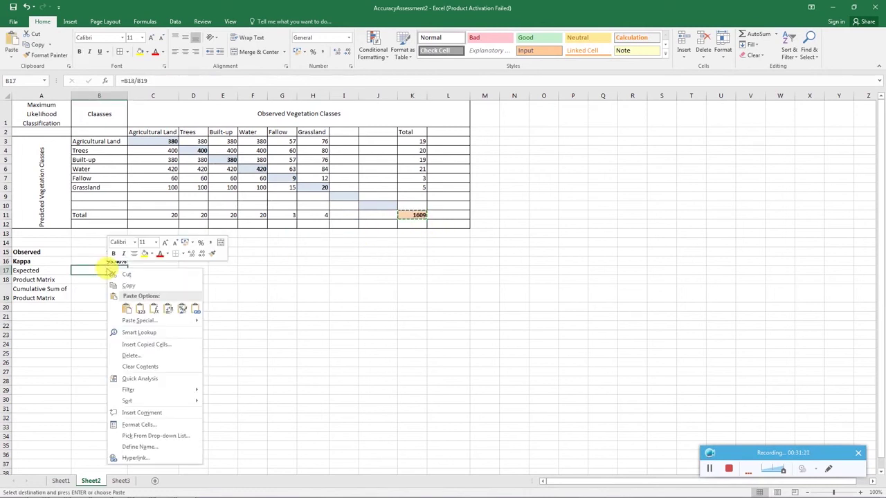
click(109, 280)
click(111, 280)
right_click(116, 280)
click(151, 321)
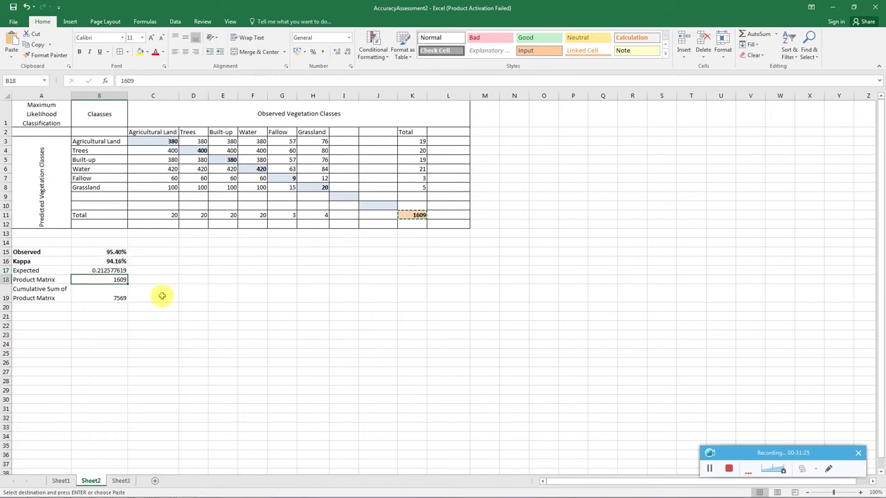
Examine the cumulative sum, Expected and Kappa formulas in B19, B17 and B16 of Sheet2
click(181, 289)
double_click(117, 298)
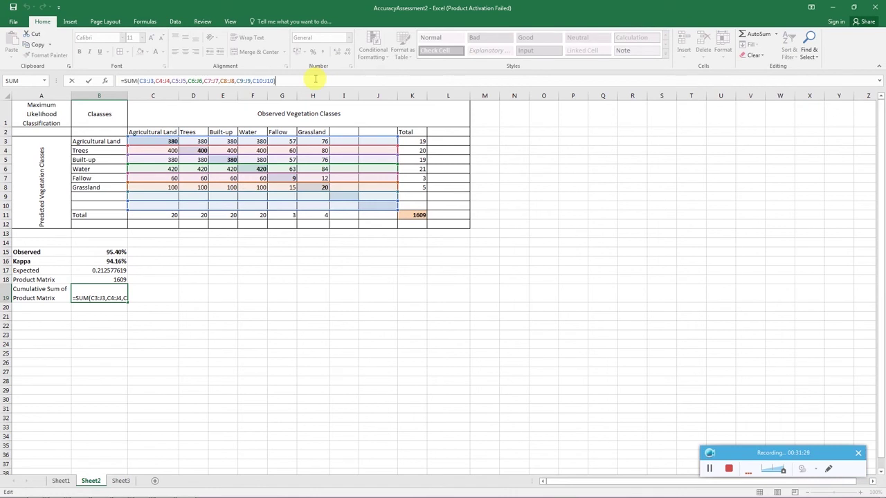
key(Return)
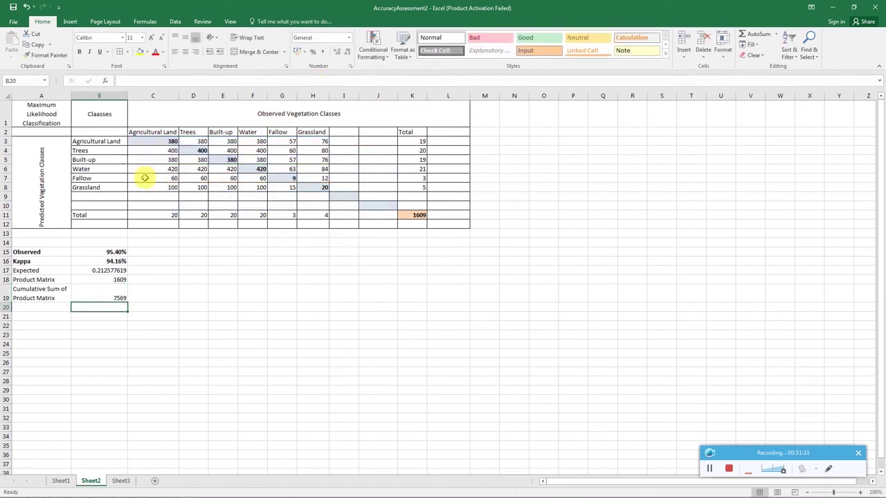
click(114, 271)
click(163, 83)
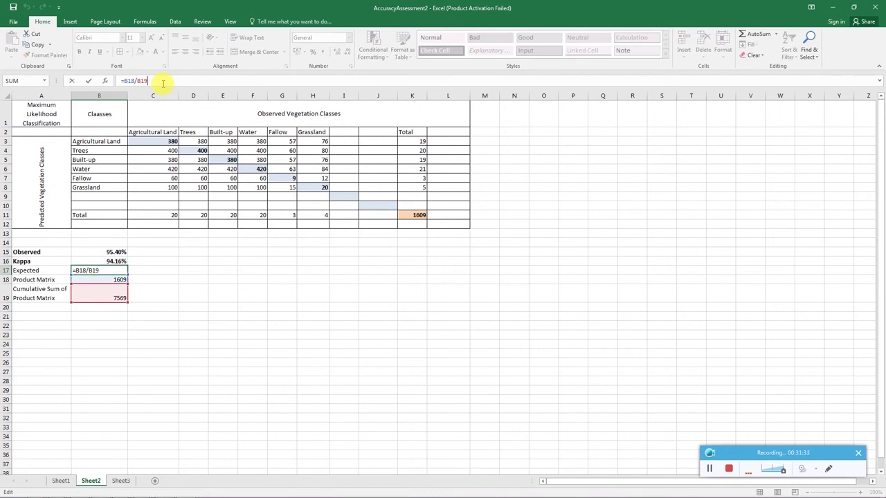
click(118, 261)
double_click(118, 261)
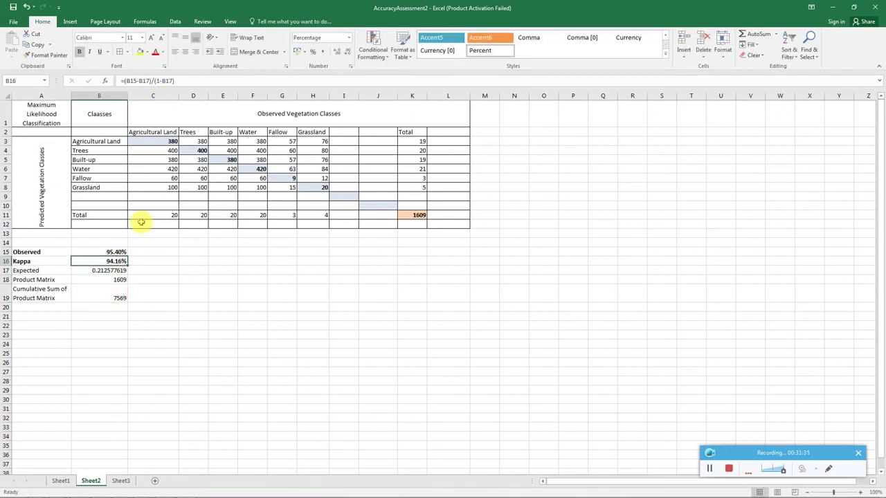
click(204, 81)
key(Return)
click(212, 278)
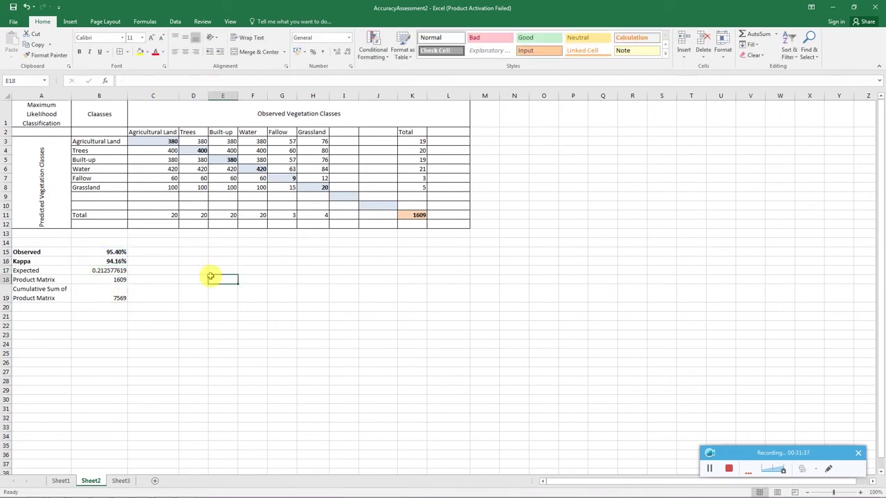
Copy the Kappa cell B16 of Sheet2 and go to the Kappa Coefficient cell B15 of Sheet1
click(60, 481)
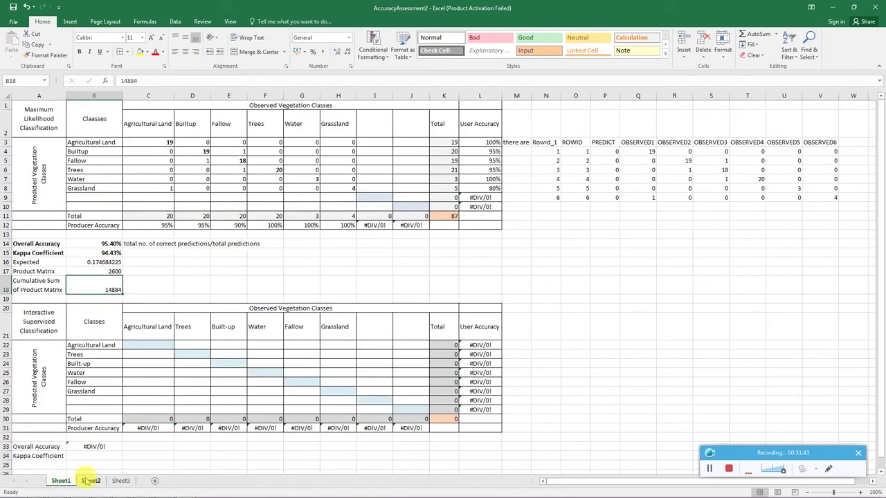
click(91, 481)
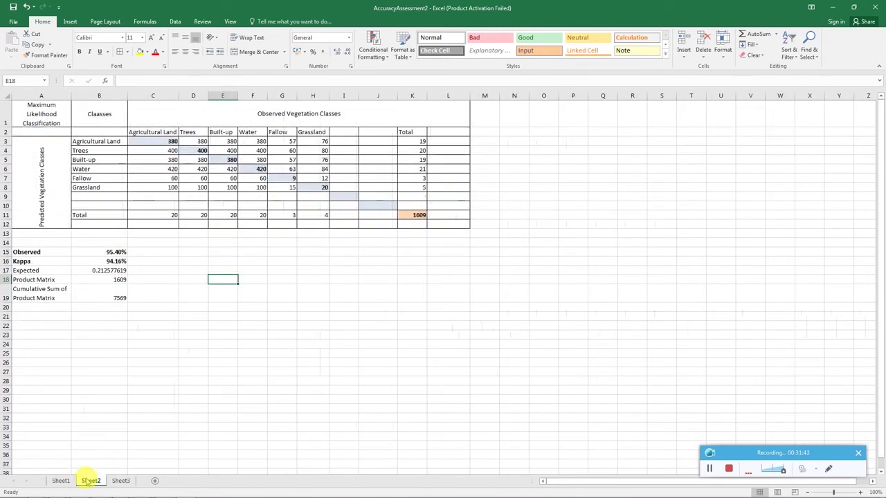
click(114, 261)
key(ctrl+c)
click(60, 482)
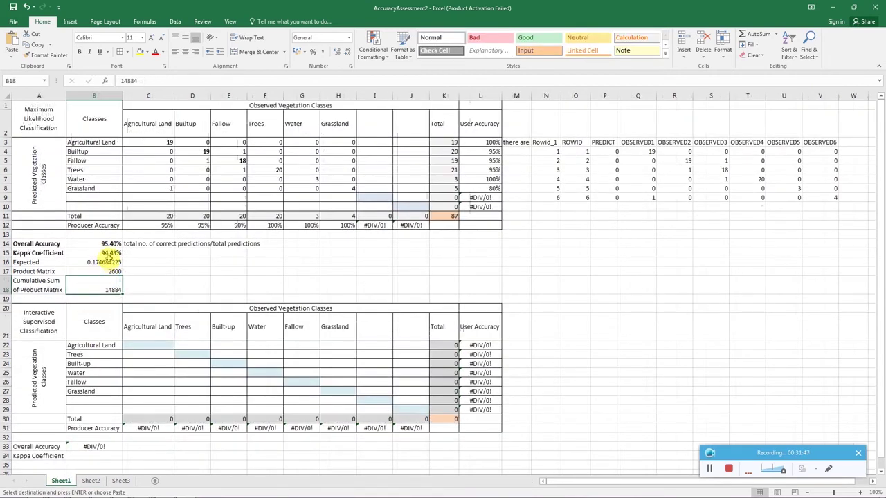
click(111, 254)
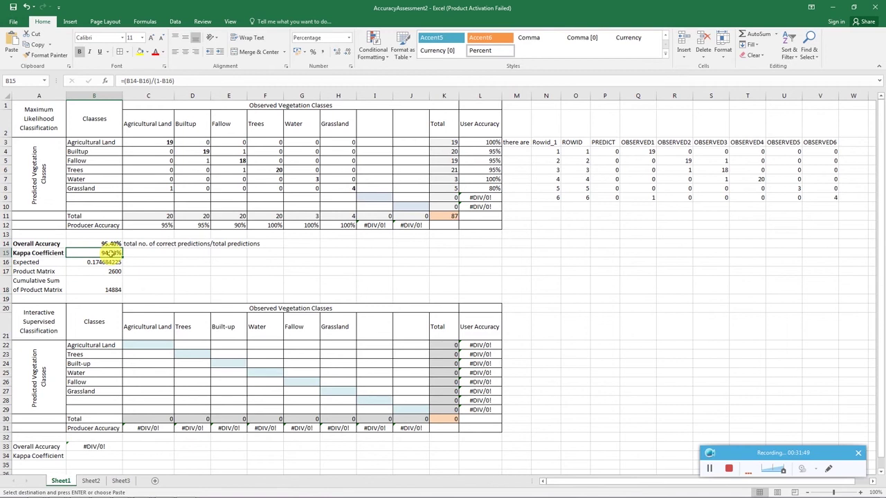
Copy the Product Matrix value 1609 from B18 of Sheet2 into the Product Matrix cell B17 of Sheet1
click(91, 481)
click(119, 280)
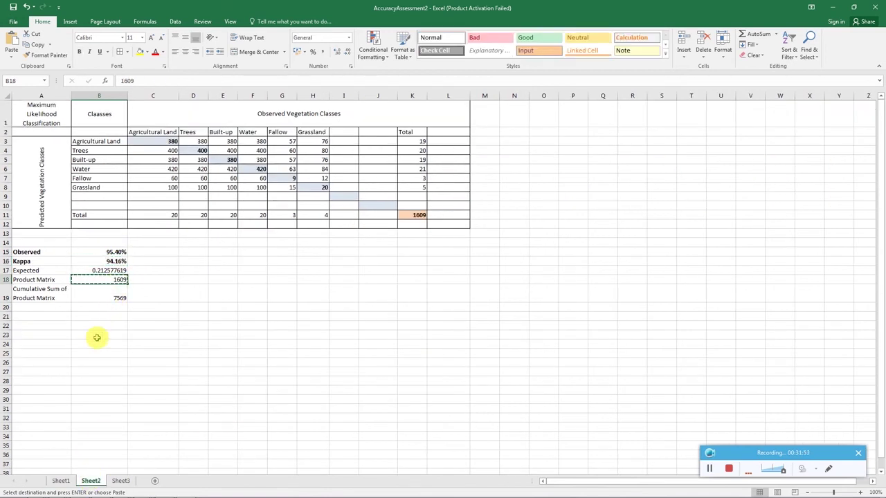
click(61, 480)
click(111, 271)
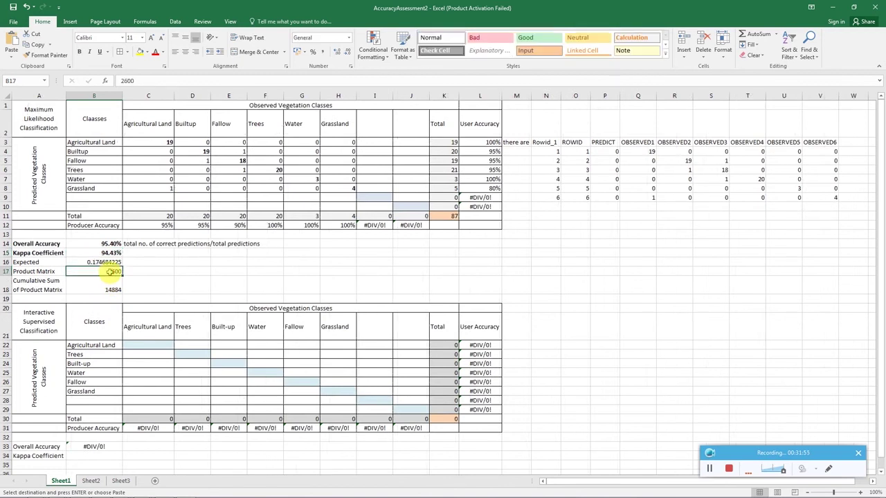
Copy the cumulative sum cell B19 of Sheet2 and paste it with its formula into B18 of Sheet1
click(91, 480)
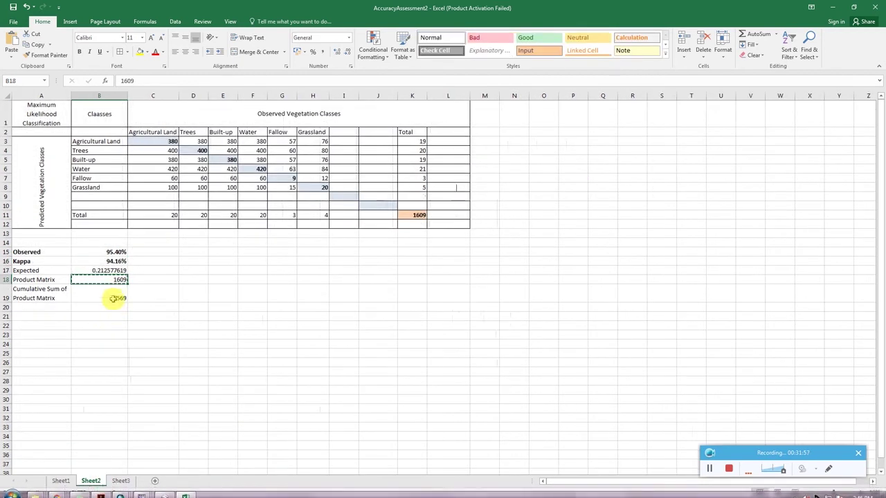
click(113, 297)
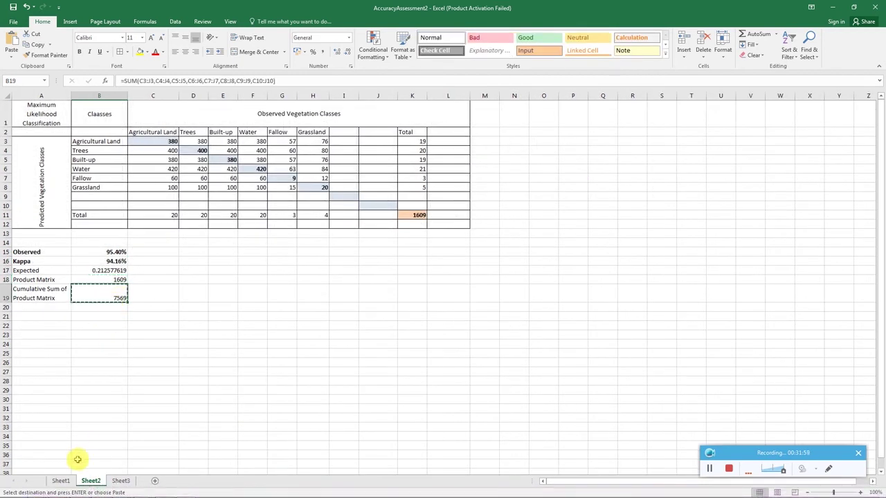
click(60, 480)
click(111, 289)
key(ctrl+v)
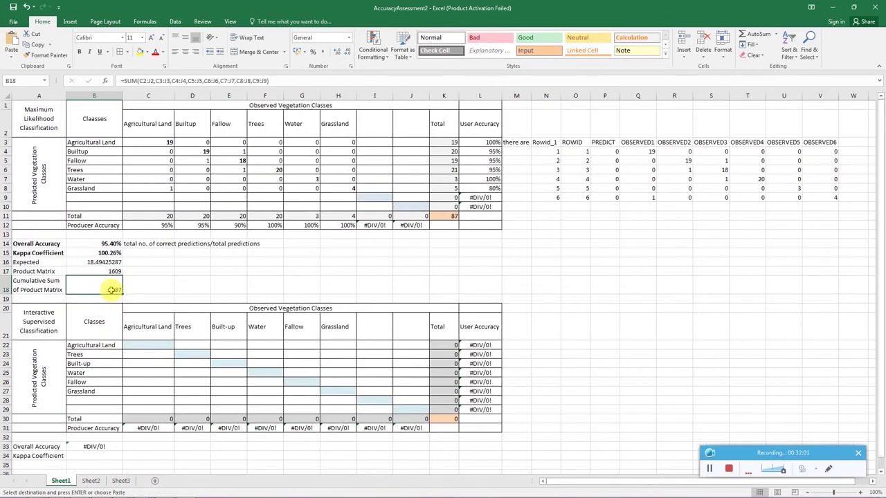
click(153, 270)
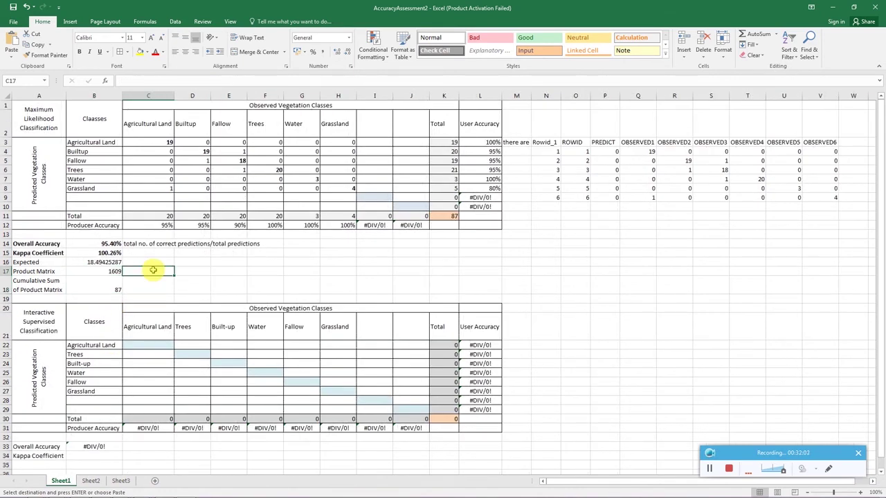
Check the Kappa Coefficient and Expected formulas in B15 and B16 of Sheet1 and compare them with Sheet2
click(105, 253)
click(197, 81)
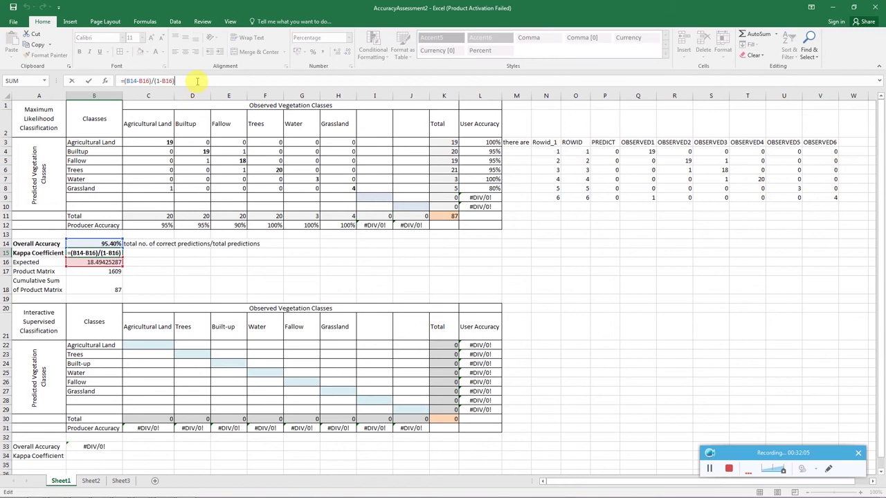
key(Return)
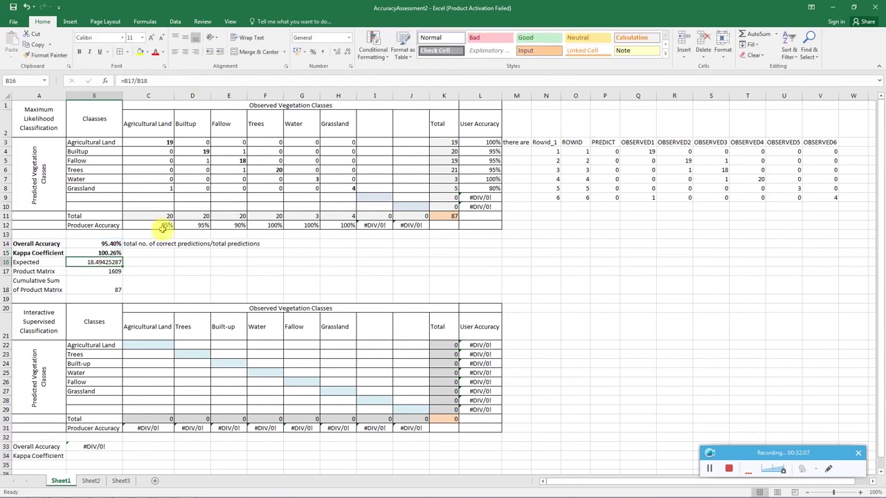
key(Down)
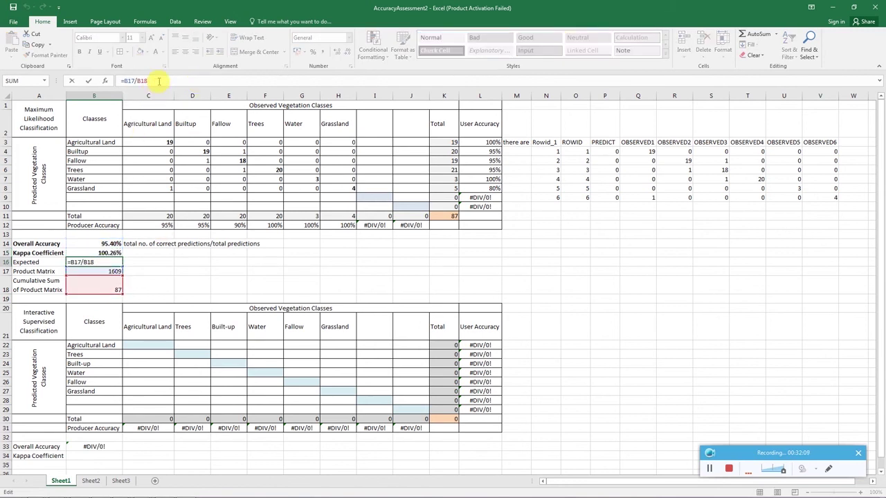
click(91, 481)
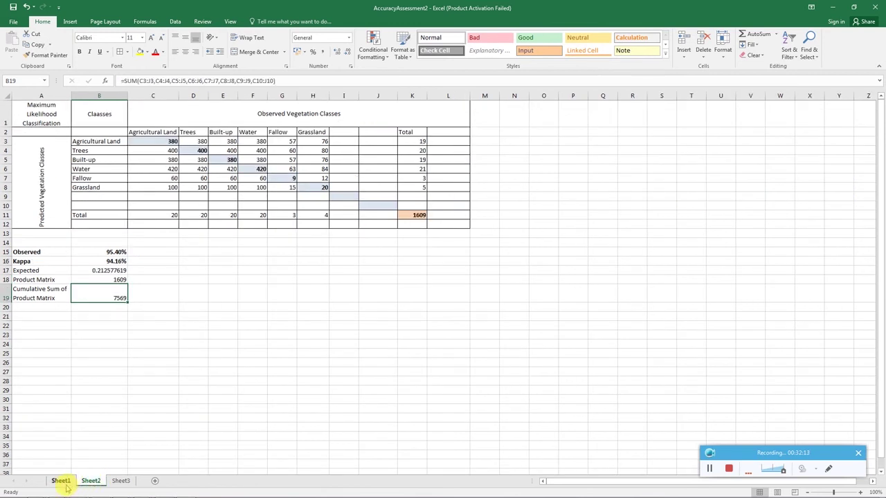
click(61, 481)
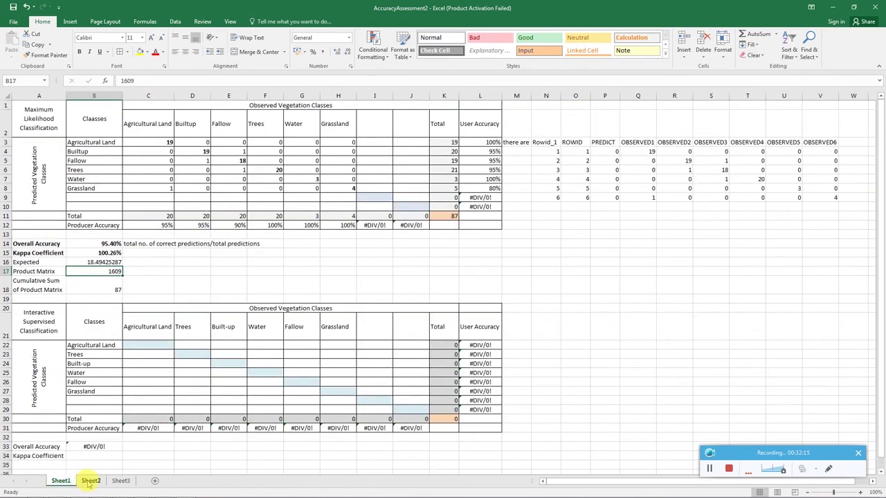
click(104, 263)
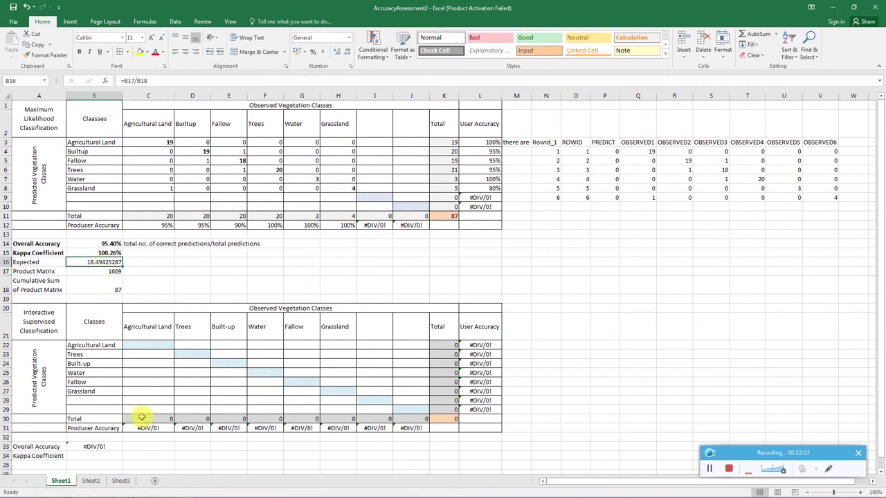
Copy the cumulative sum cell B19 of Sheet2 and paste it as the value 7569 into B18 of Sheet1
click(91, 482)
key(ctrl+c)
click(61, 481)
click(107, 283)
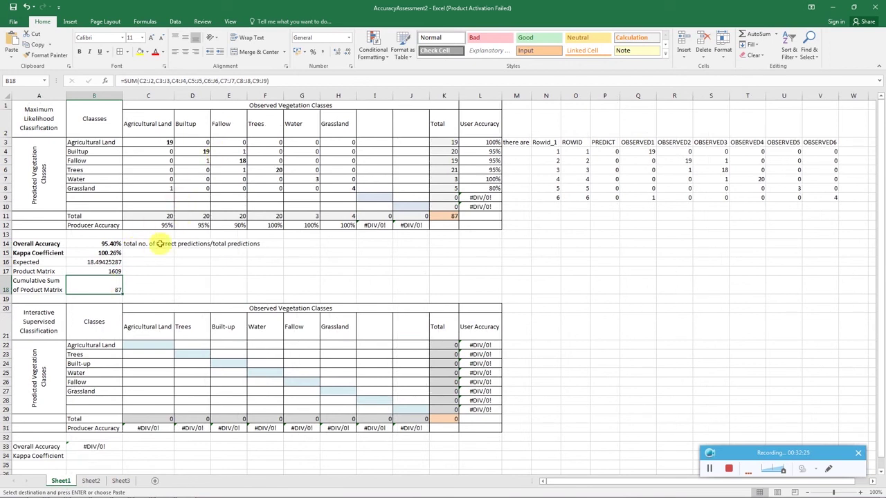
right_click(109, 281)
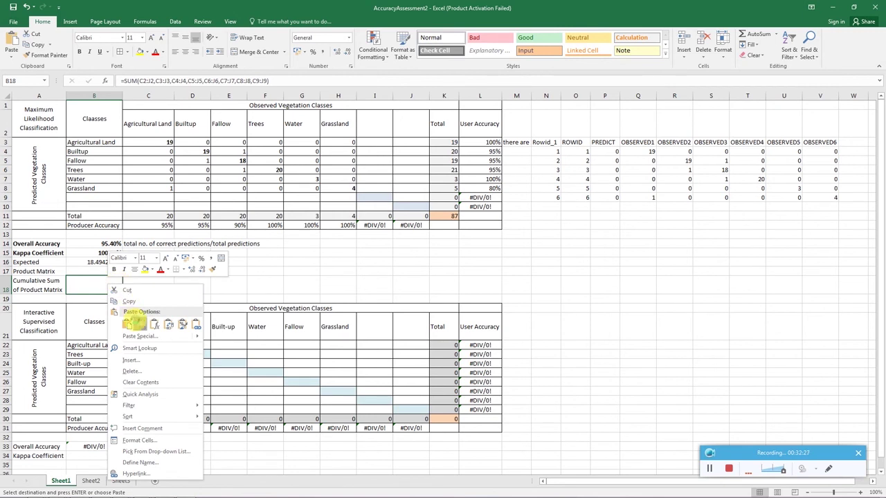
click(141, 325)
click(138, 277)
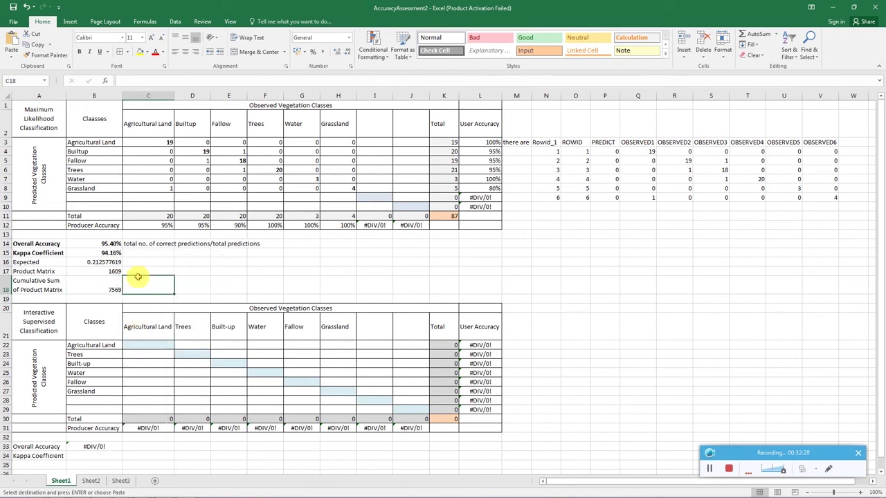
Compare the accuracy, Kappa and Expected results of Sheet1 with those on Sheet2
click(91, 481)
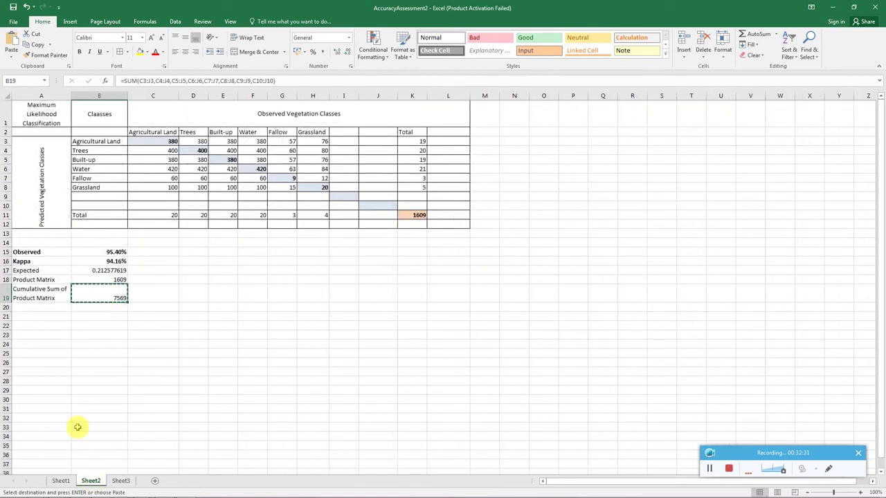
click(61, 481)
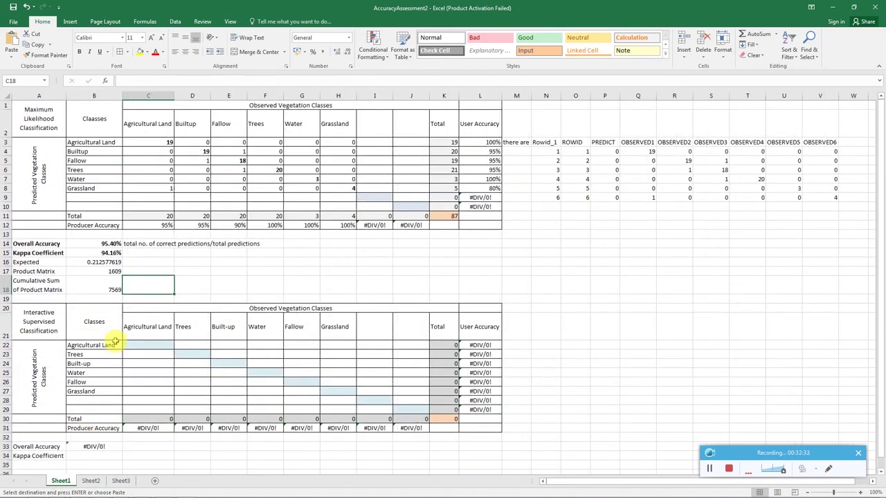
click(104, 263)
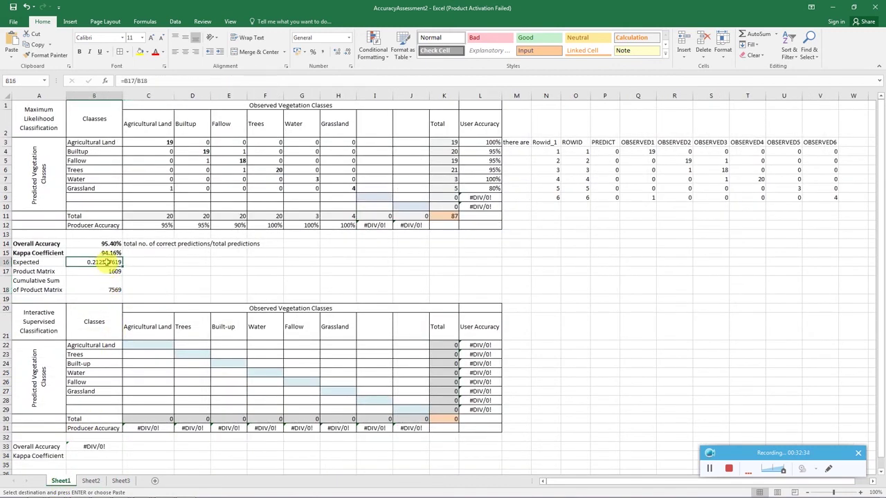
click(91, 481)
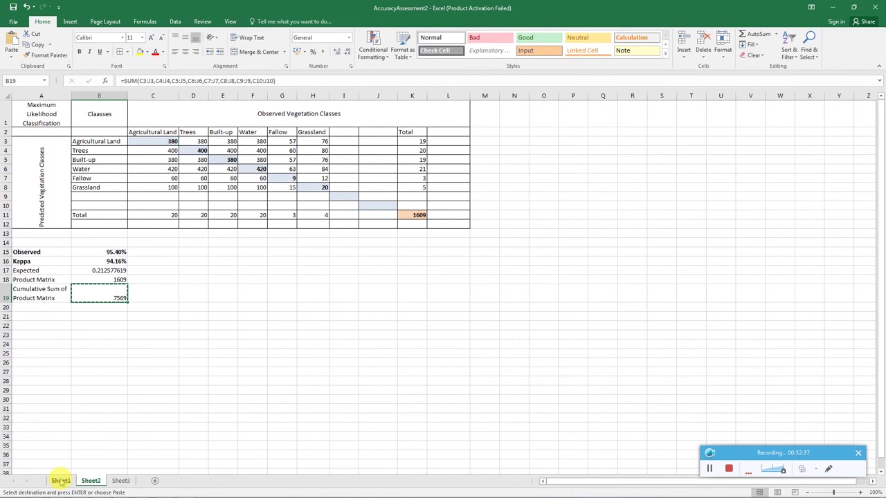
click(61, 481)
click(191, 263)
click(335, 264)
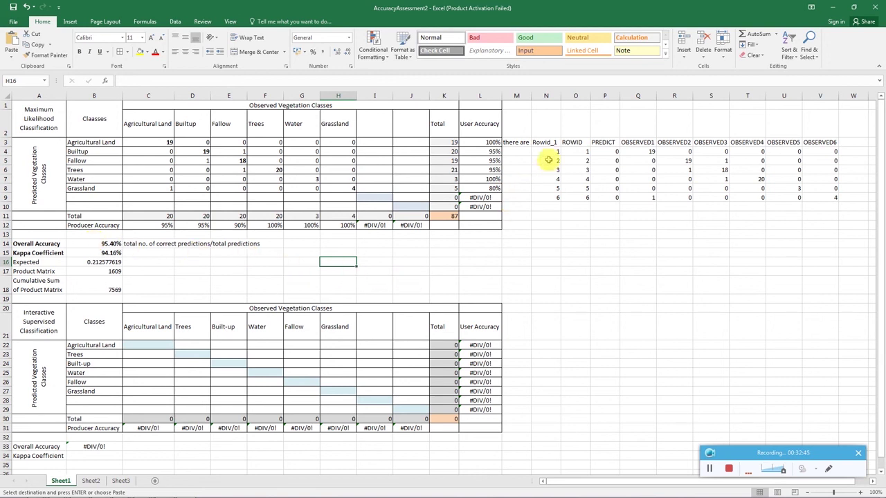
Clear the pasted classification accuracy table in N3:V9 of Sheet1
drag(553, 144, 822, 197)
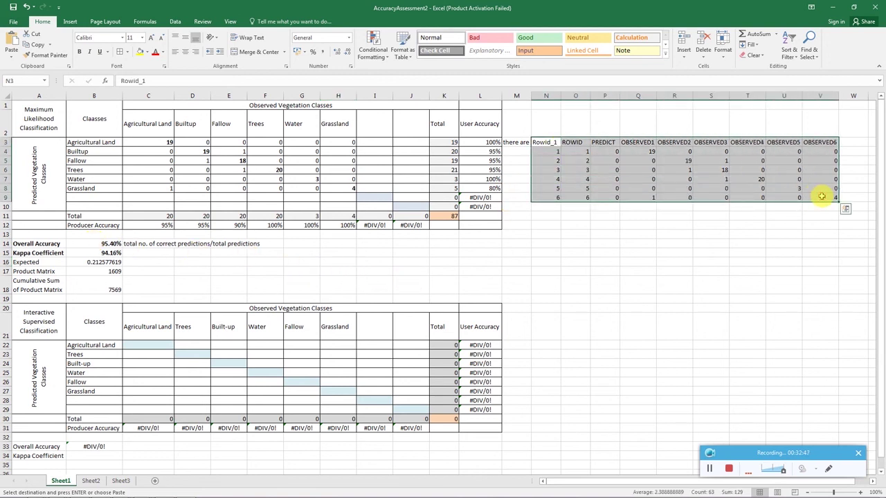
key(Delete)
click(736, 206)
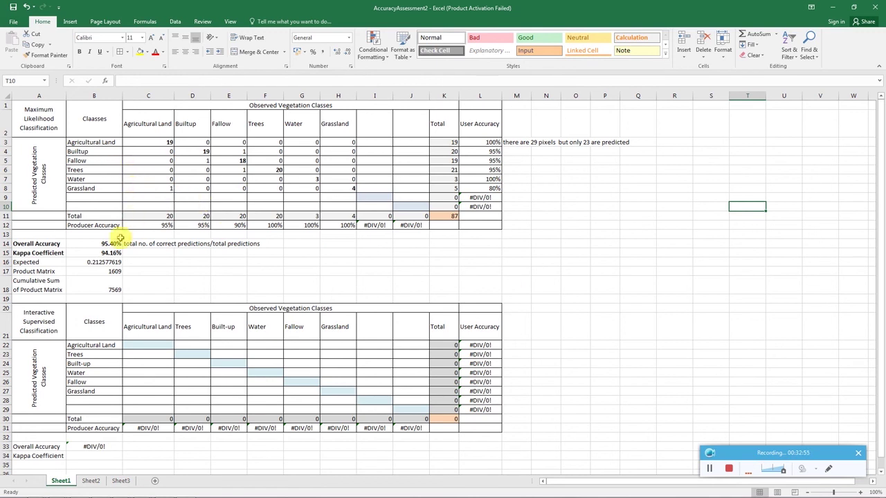
Add borders to the Overall Accuracy and Kappa Coefficient cells A14:B15 on Sheet1
drag(36, 244, 101, 253)
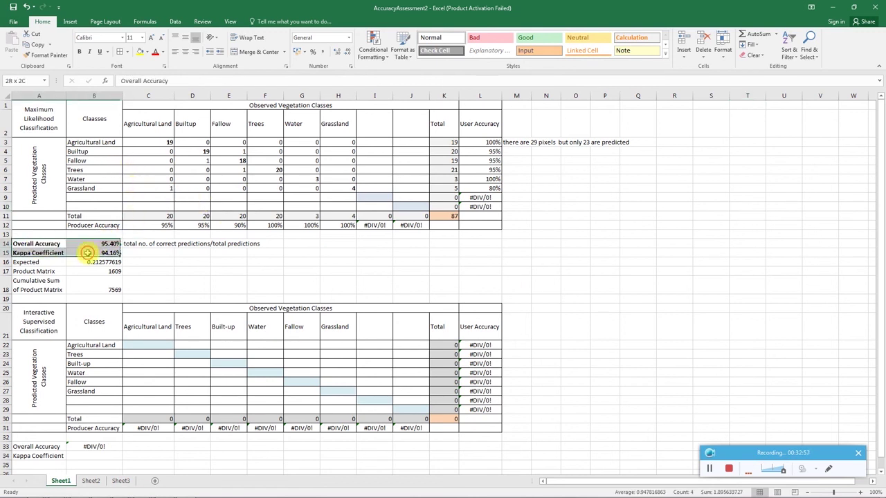
click(121, 52)
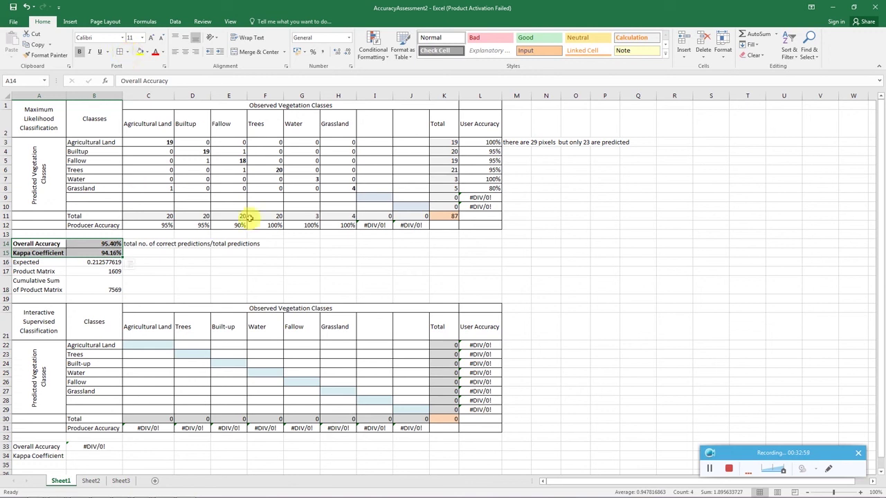
click(277, 271)
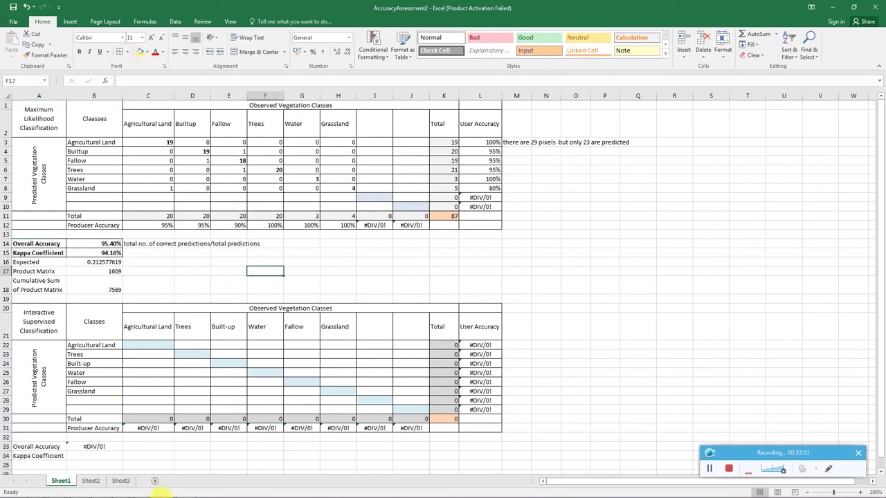
Switch to the ArcMap window with the satellite image and close the classification_accuracy table
mouse_move(141, 490)
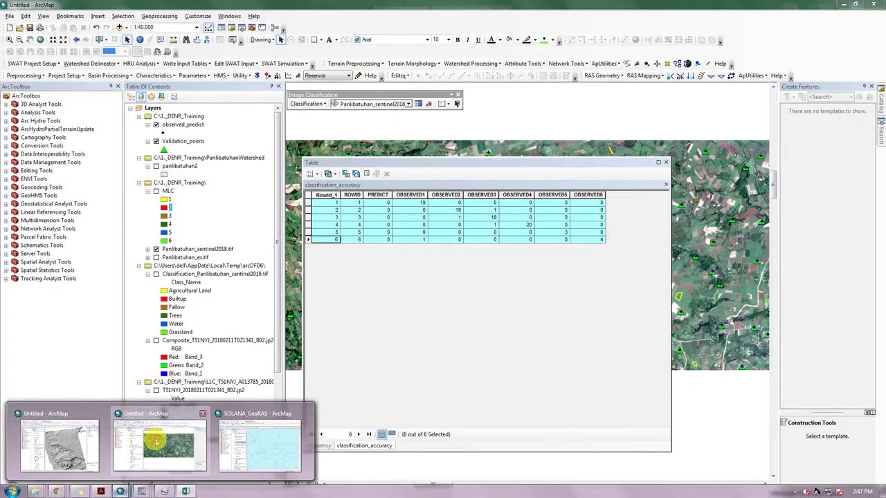
click(156, 456)
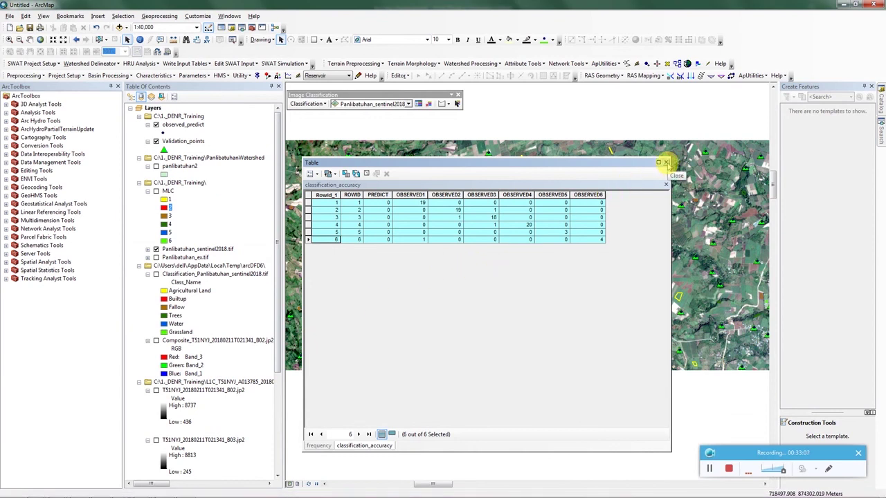
click(666, 163)
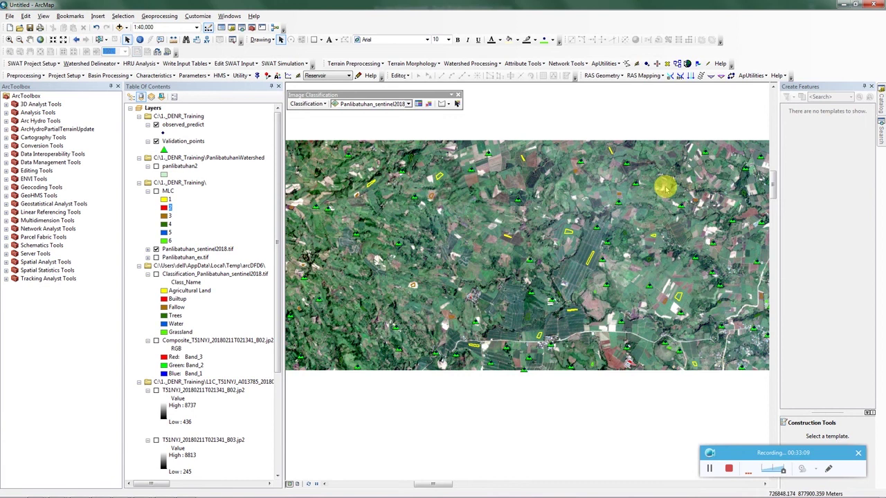
Display the MLC and Classification_Panlibatuhan_sentinel2018.tif layers on the map
scroll(666, 188, up, 2)
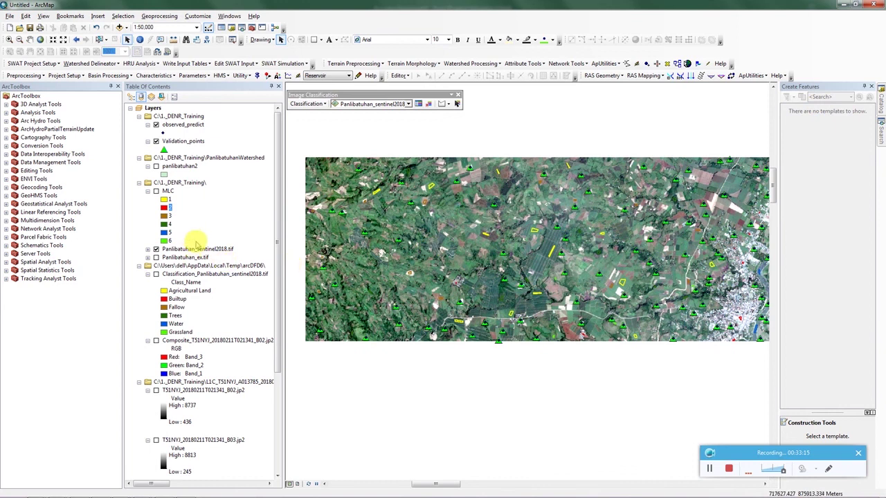
click(315, 103)
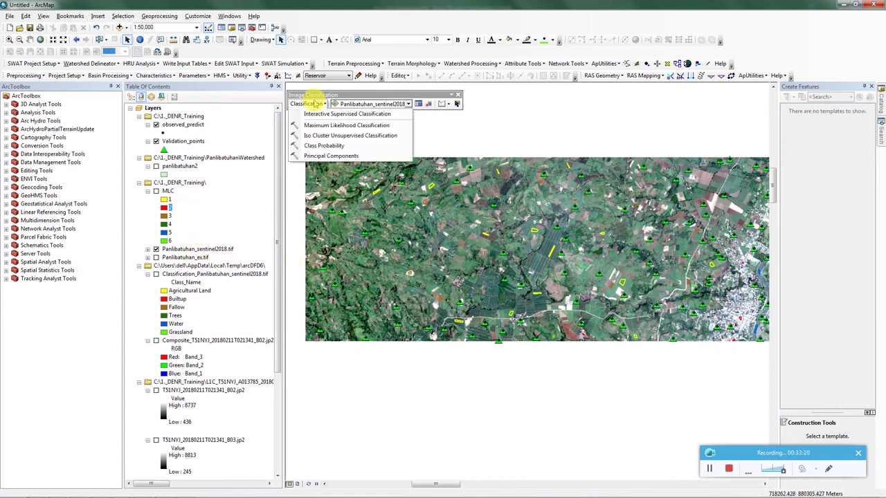
click(205, 207)
click(155, 191)
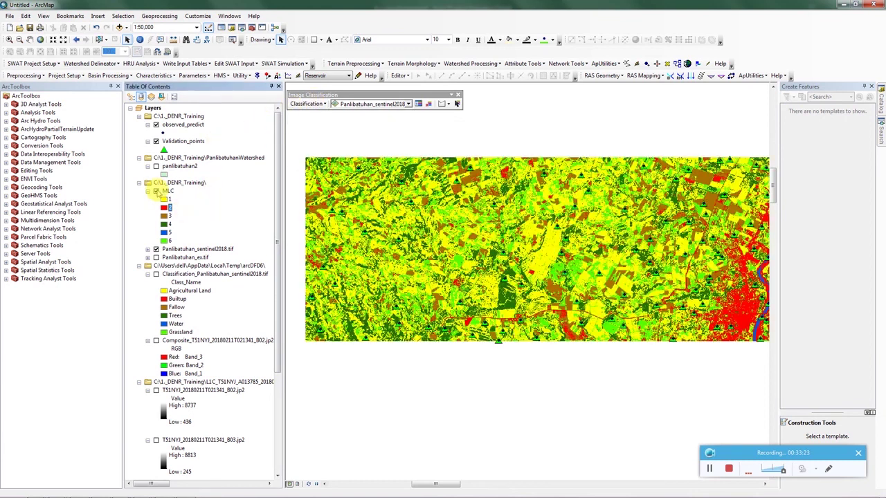
click(156, 275)
click(155, 191)
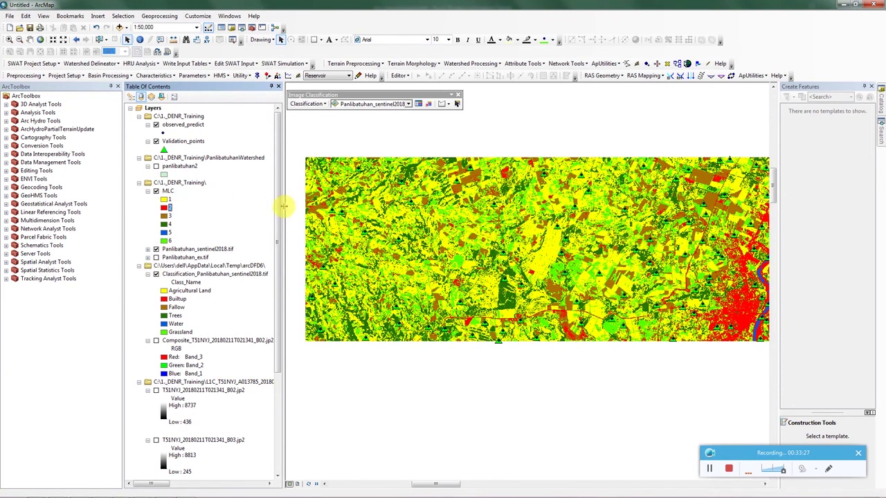
click(394, 75)
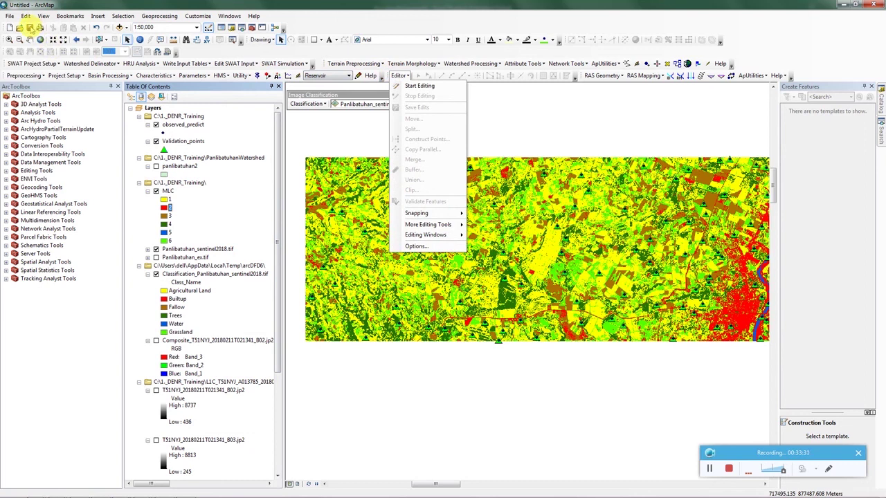
click(730, 470)
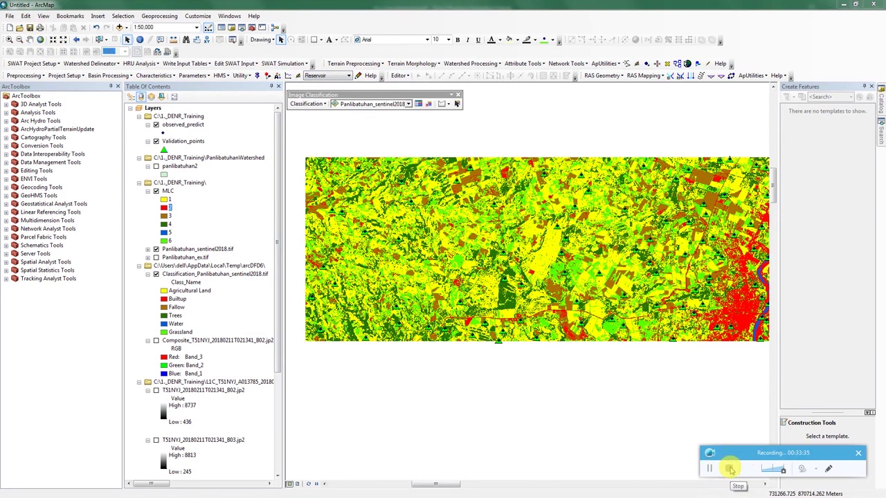